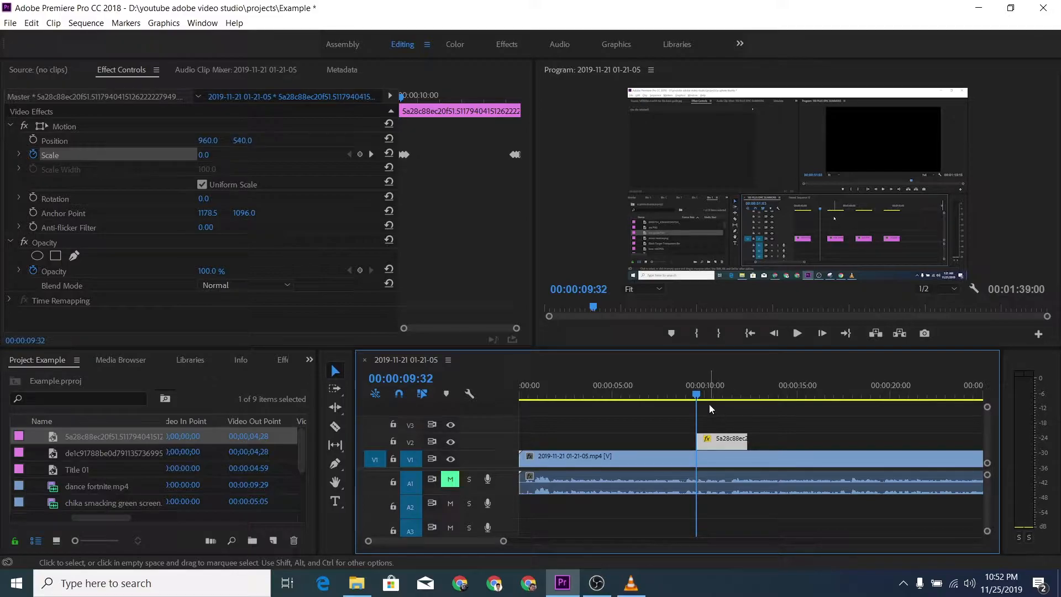
Step: Play the sequence through the existing BOOM clip on V2 to preview its pop animation
key("space")
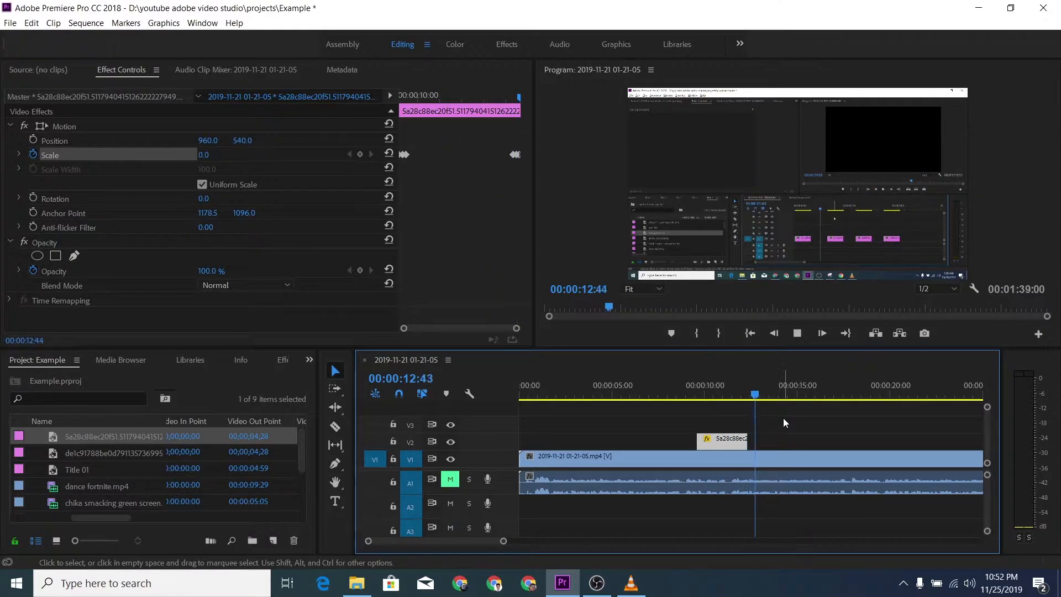
key("space")
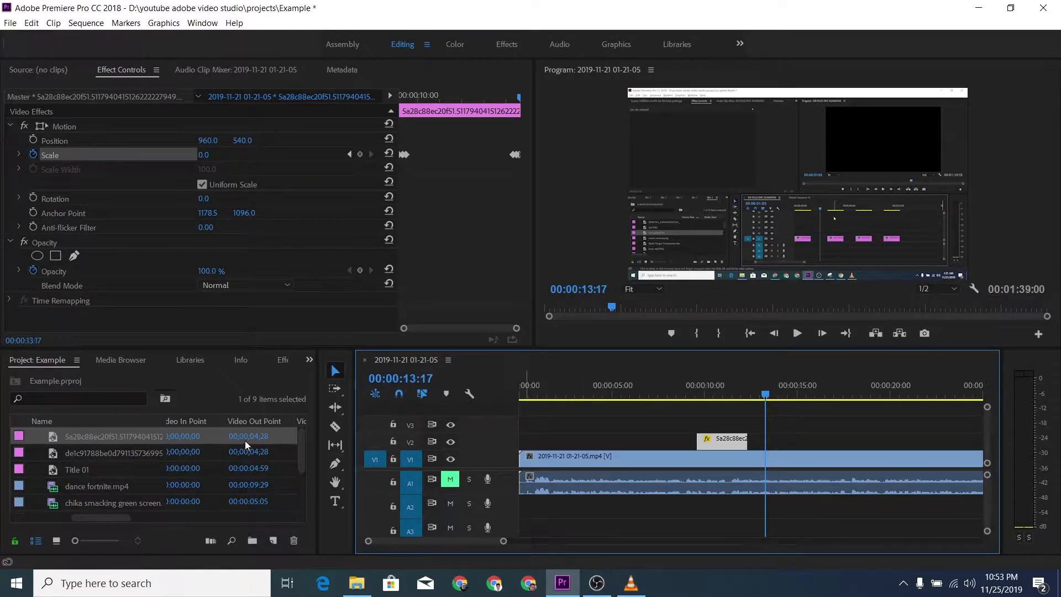
Step: Place another copy of the BOOM image on V2 at 00:00:13:17 and reduce its scale to 40
left_click_drag(80, 435, 770, 451)
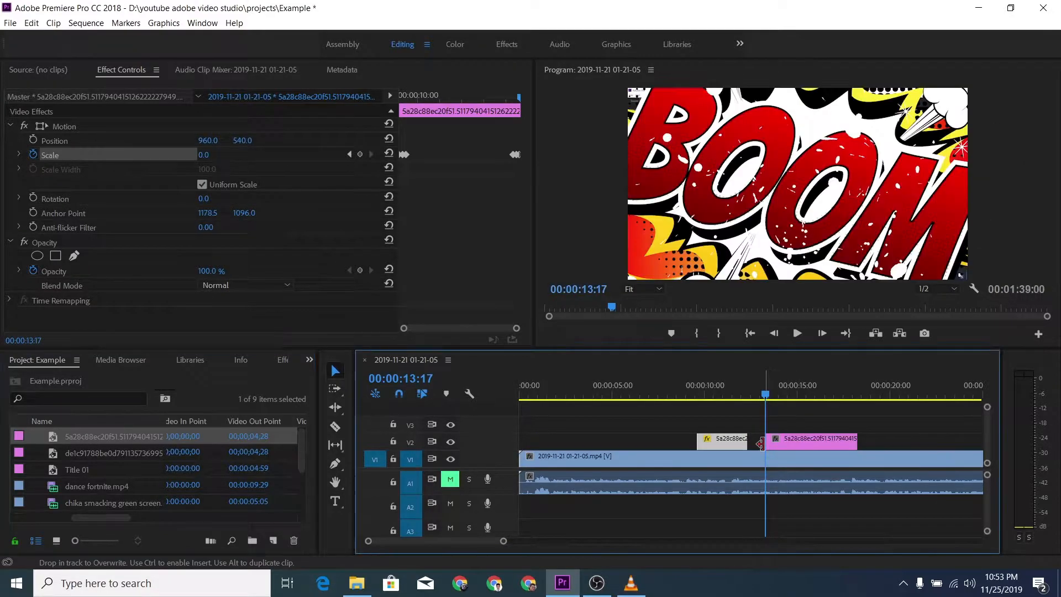
left_click(796, 441)
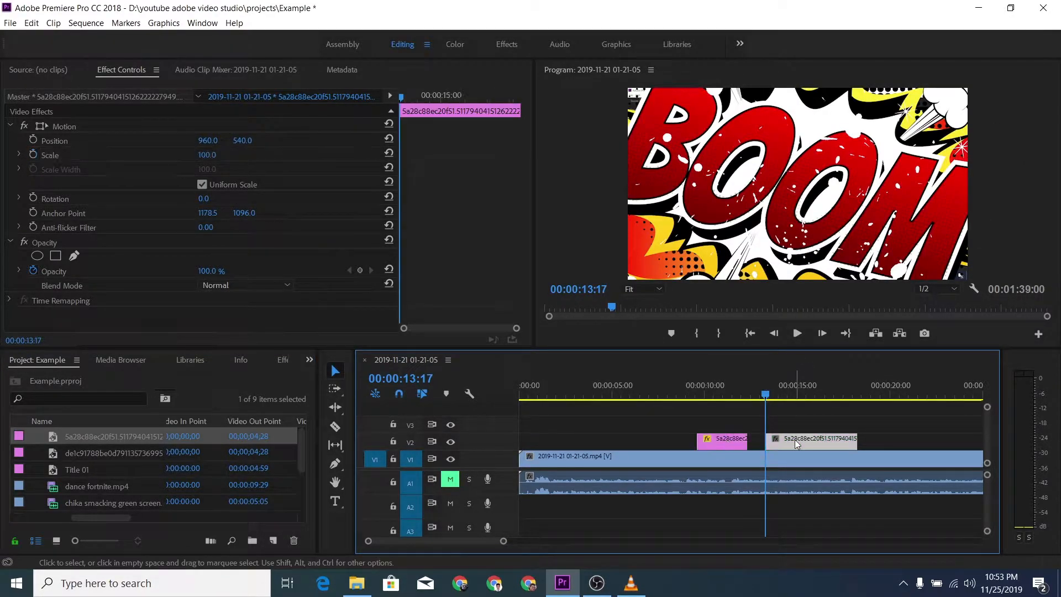
left_click_drag(212, 159, 178, 159)
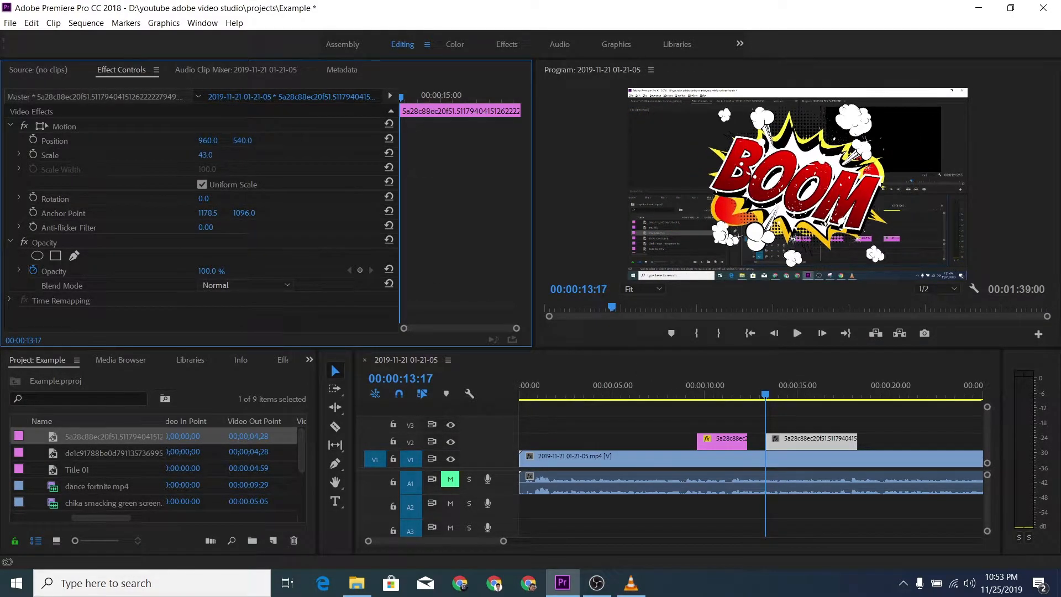
Step: Trim the new BOOM clip to end at about 00:00:15:46 and turn on Scale keyframing at its start
left_click_drag(855, 440, 811, 440)
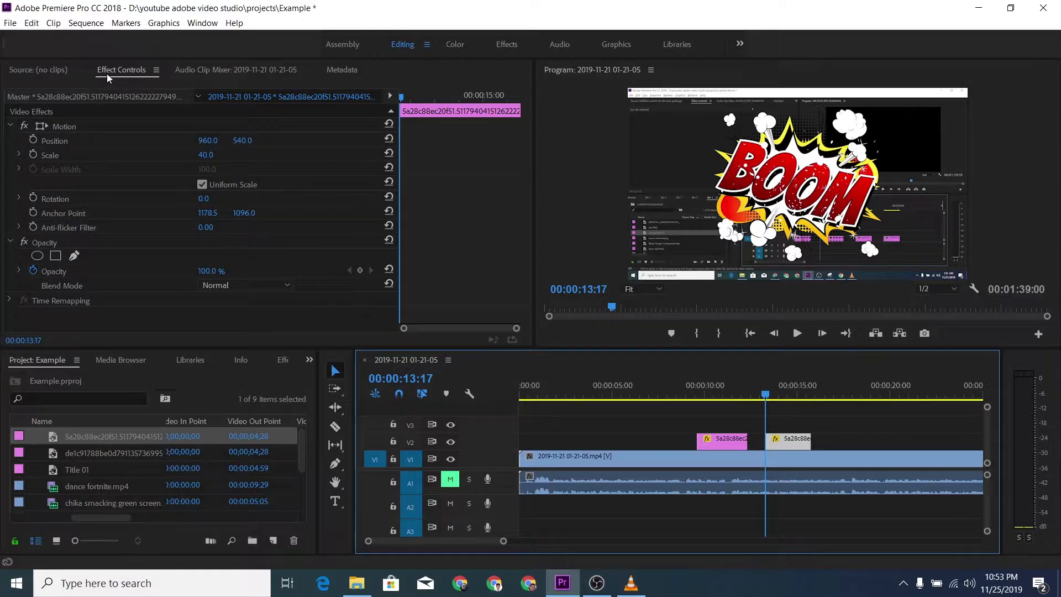
left_click(33, 156)
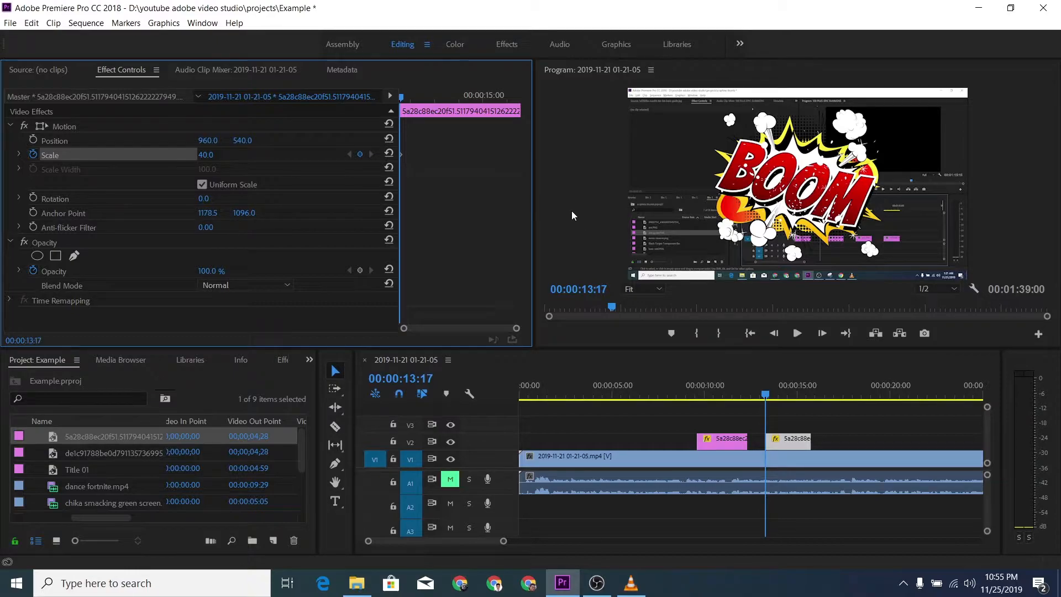
Step: Scrub through the new BOOM clip to compare the clip's effect timeline with the sequence timeline, ending at the clip's start
left_click(765, 398)
key("space")
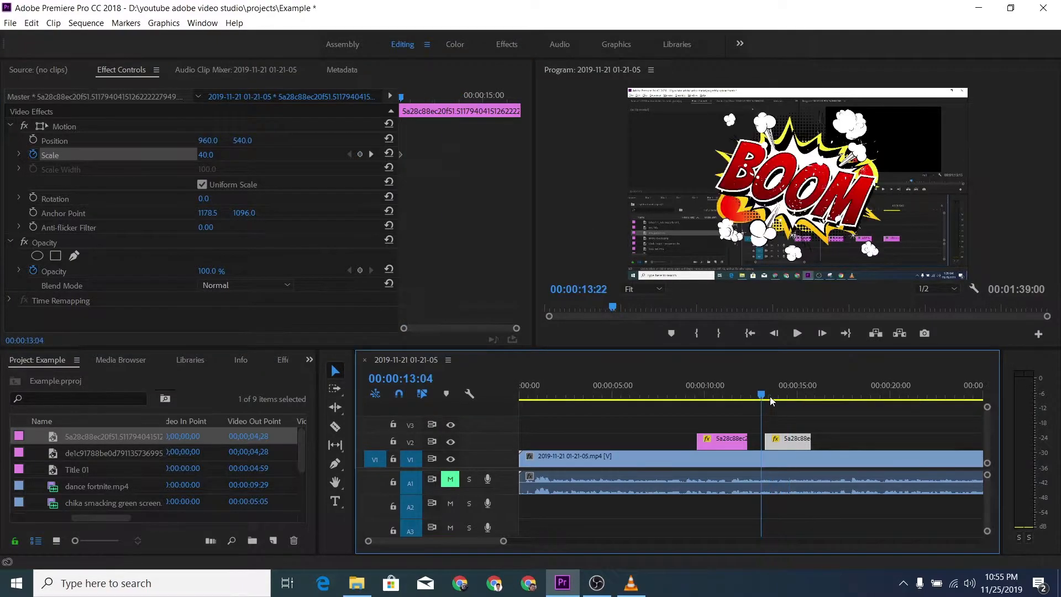
left_click(771, 396)
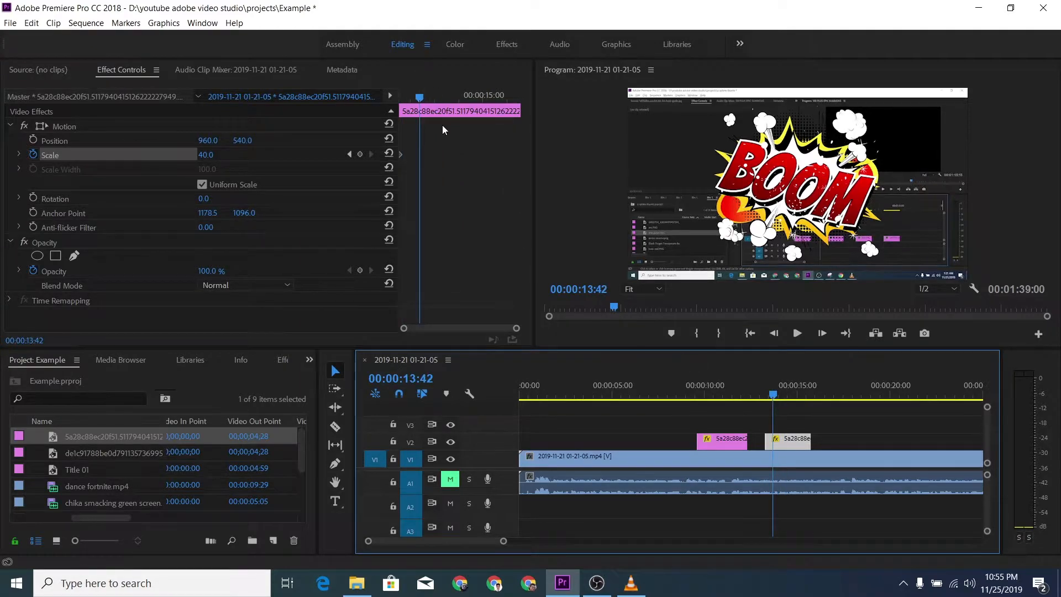
left_click_drag(422, 103, 478, 105)
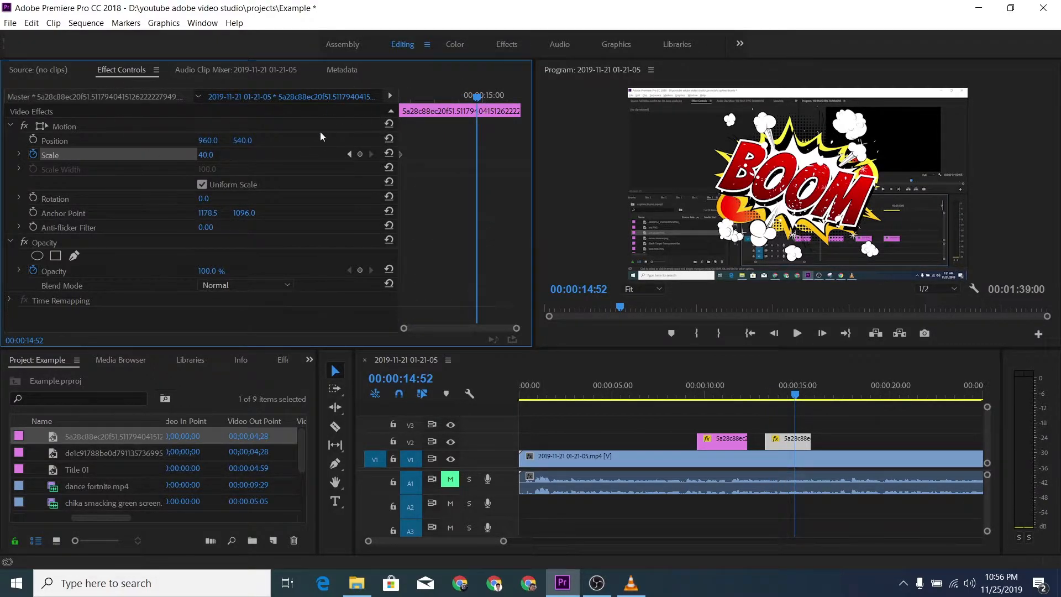
left_click_drag(477, 105, 439, 105)
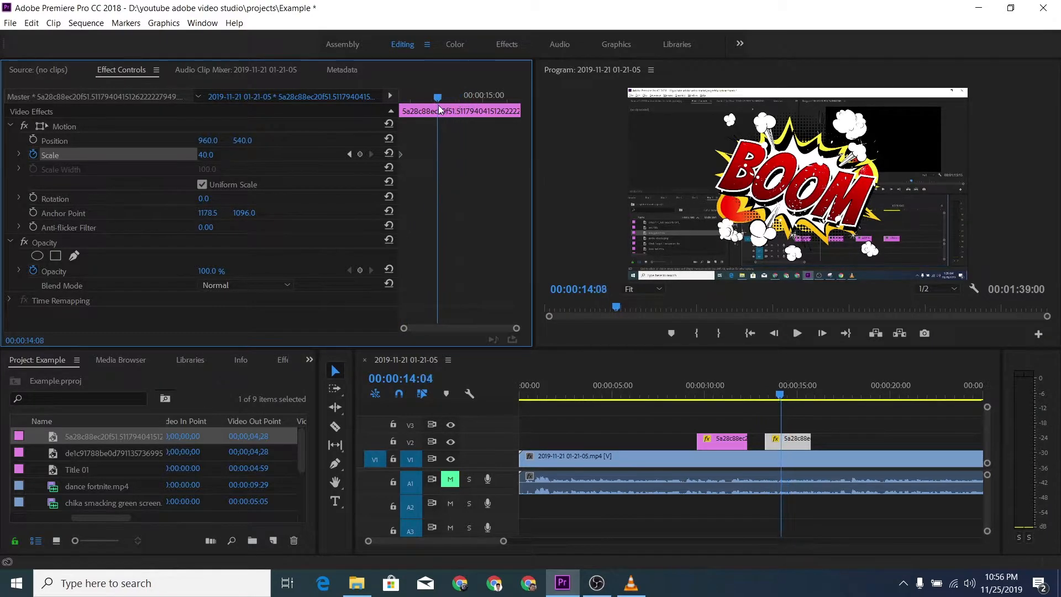
left_click_drag(781, 396, 771, 395)
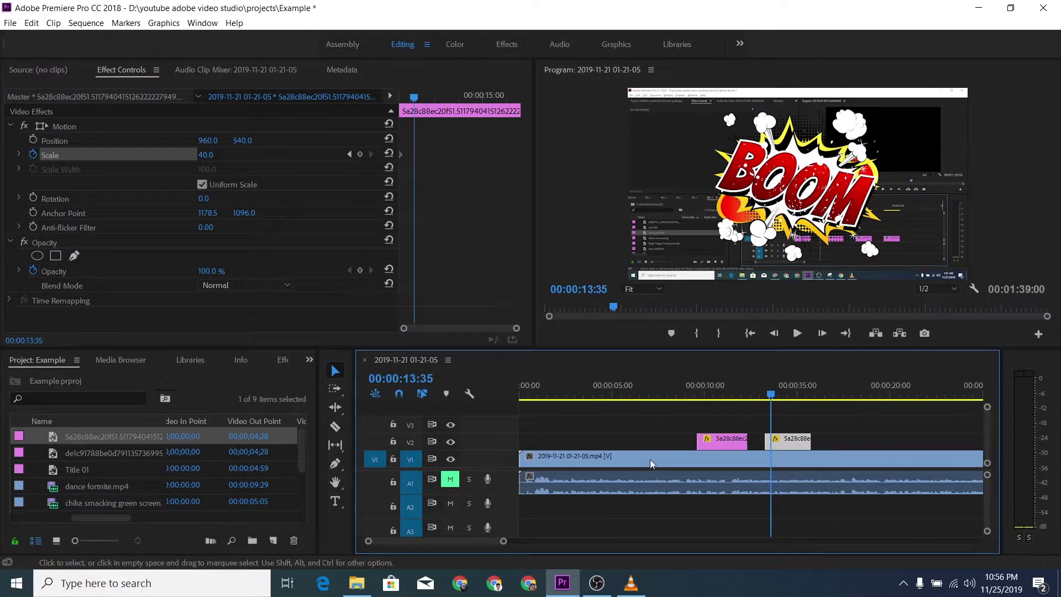
left_click_drag(775, 398, 936, 394)
left_click_drag(684, 395, 778, 392)
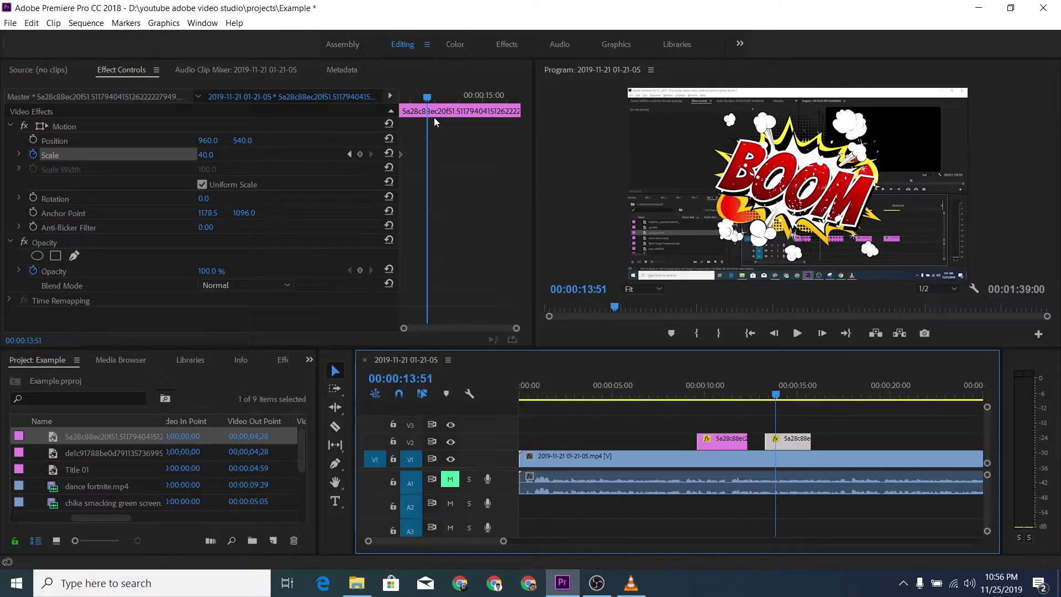
left_click_drag(427, 98, 385, 107)
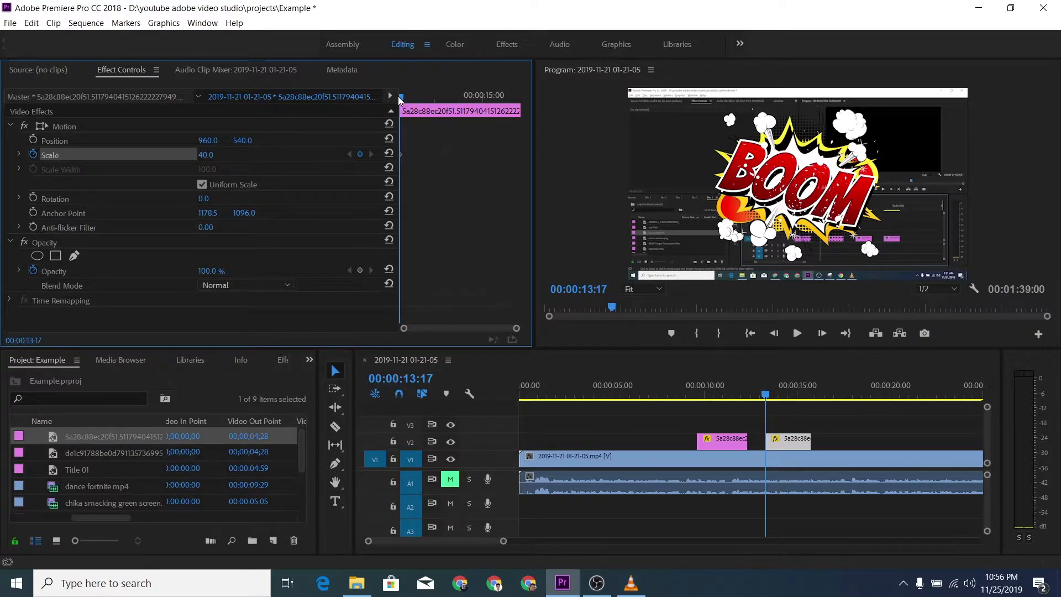
left_click_drag(400, 98, 442, 99)
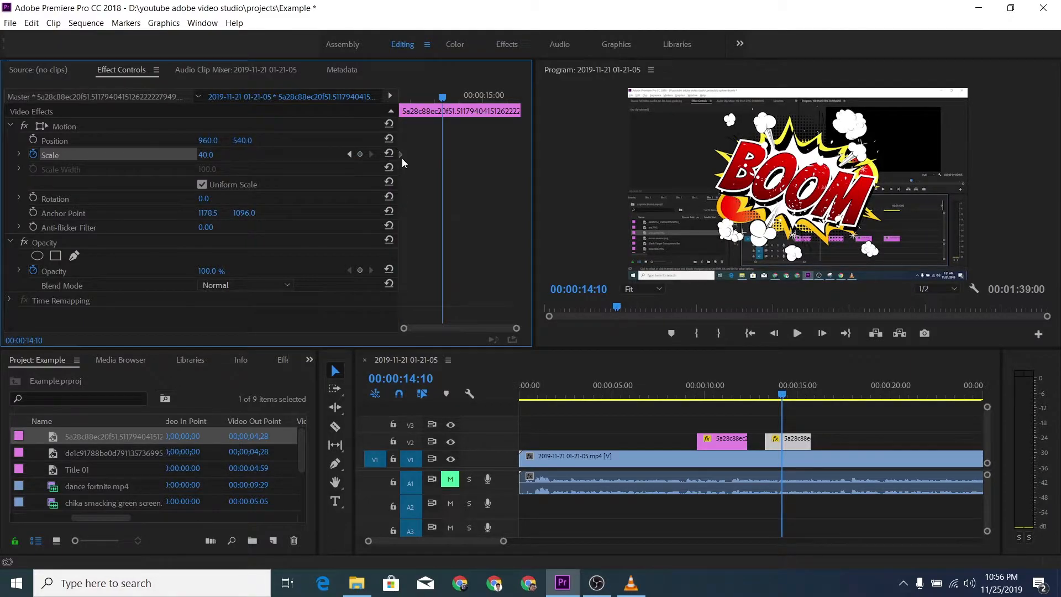
left_click_drag(440, 96, 401, 97)
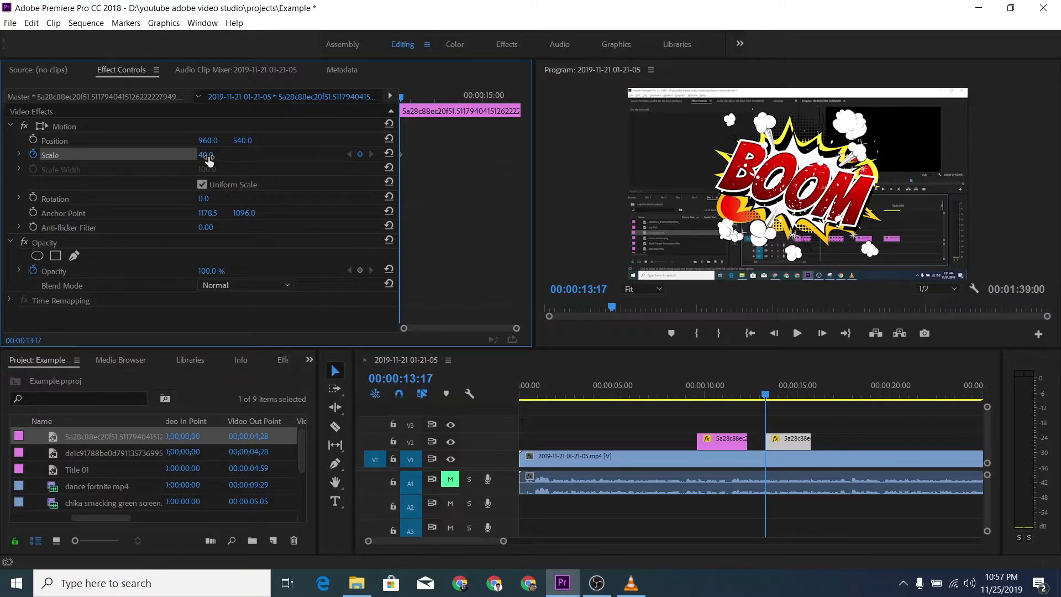
Step: Keyframe the clip's Scale at 0 on its first frame and at 45 five frames further, at 00:00:13:22
left_click_drag(206, 154, 182, 155)
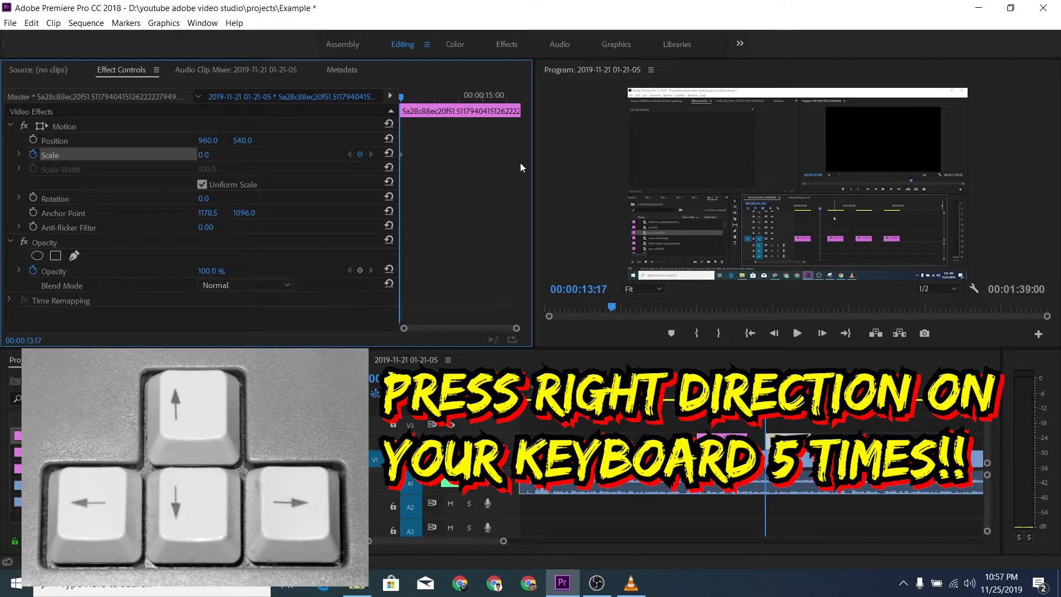
key("Right")
key("Right")
key("Right")
key("Right")
key("Right")
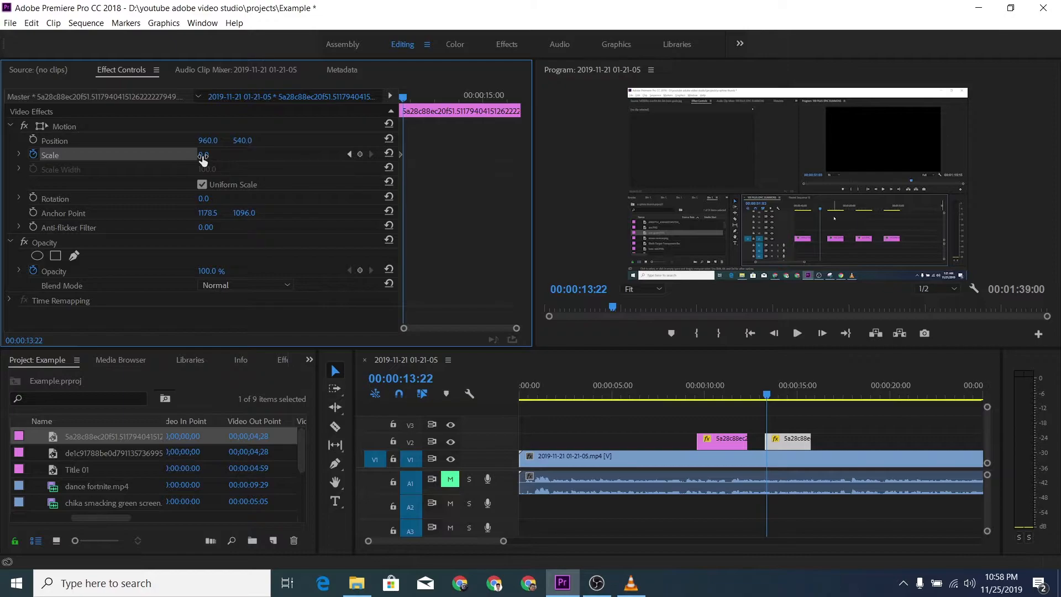
left_click_drag(202, 159, 227, 159)
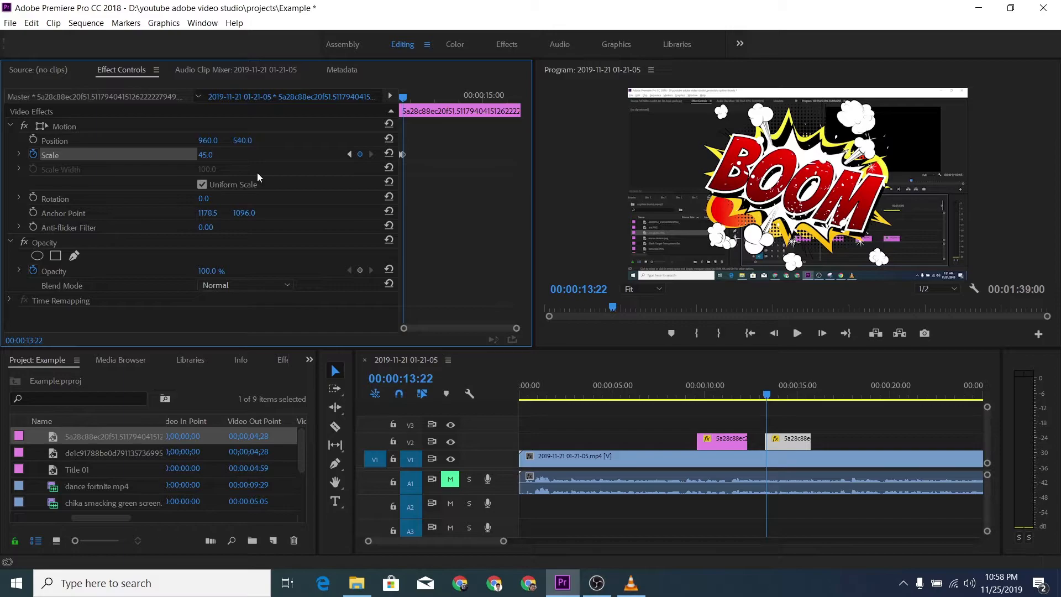
Step: Add a Scale keyframe of 28 another five frames further, at 00:00:13:27
key("Right")
key("Right")
key("Right")
key("Right")
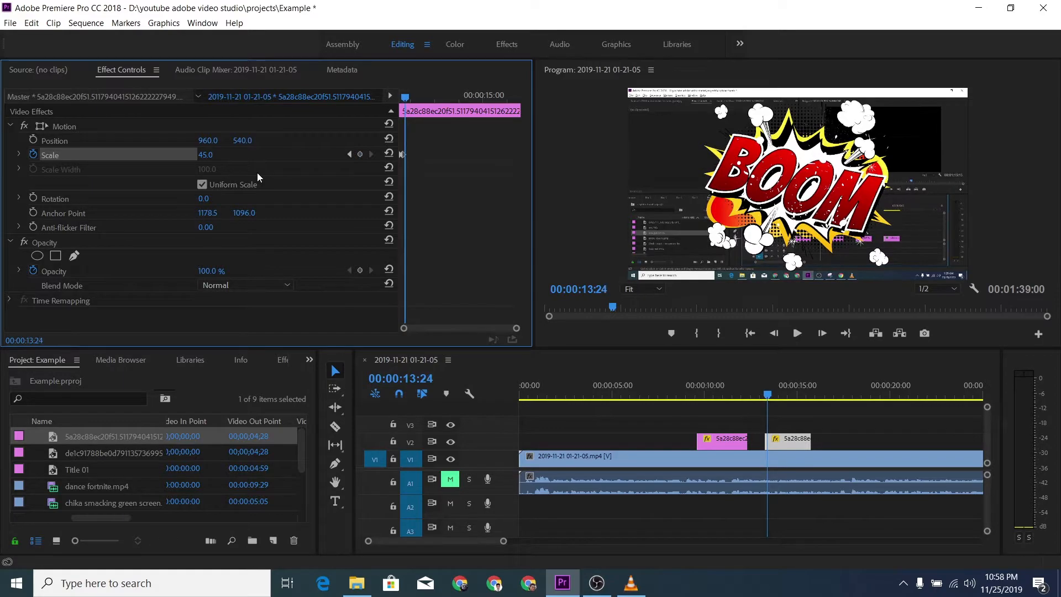
key("Right")
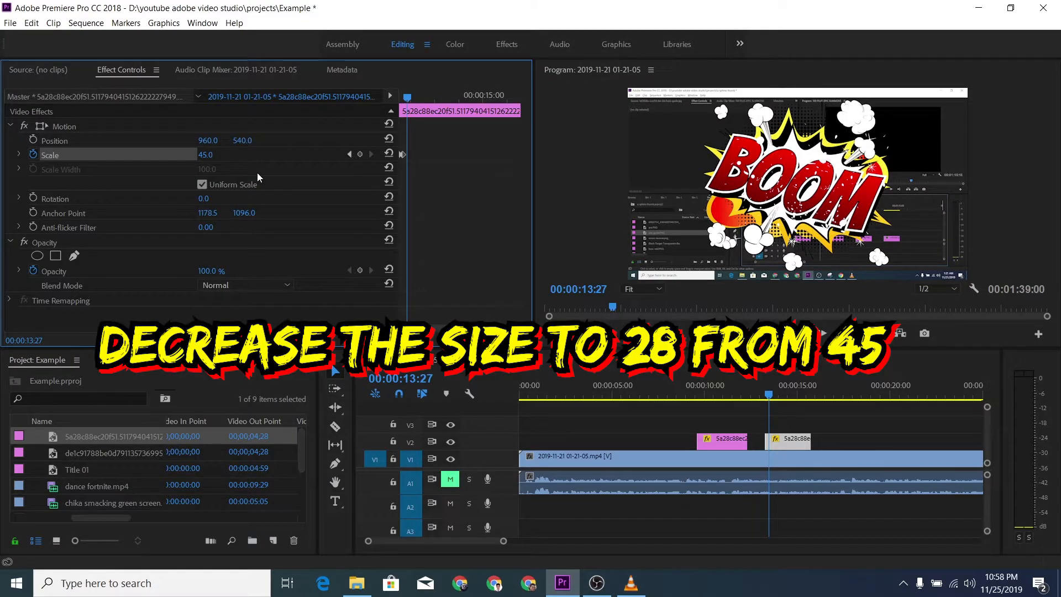
left_click_drag(205, 155, 193, 156)
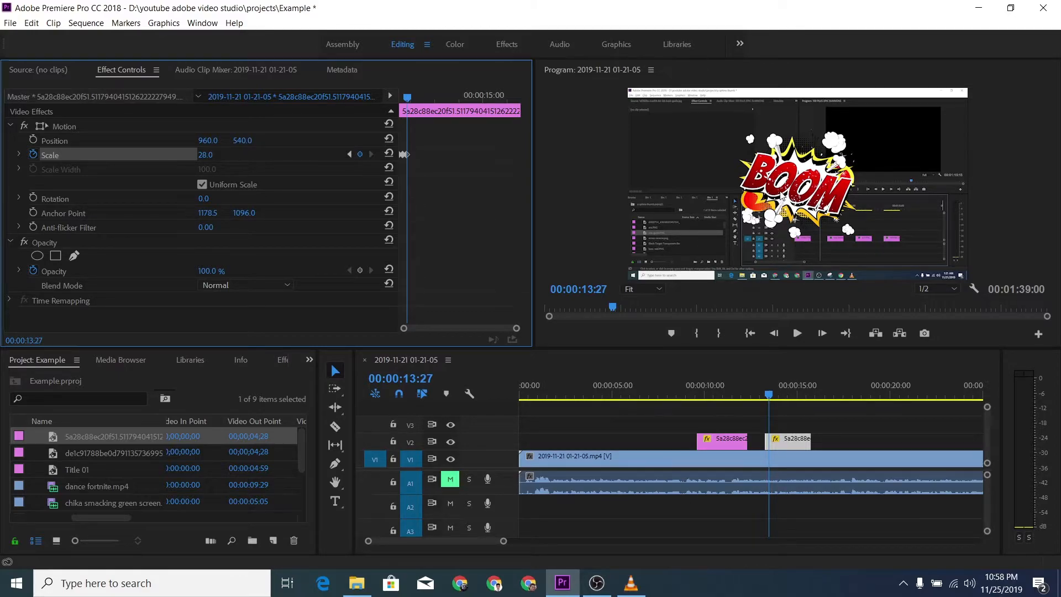
Step: Add a Scale keyframe holding 28 near the clip's end, at 00:00:15:35
left_click_drag(502, 97, 523, 100)
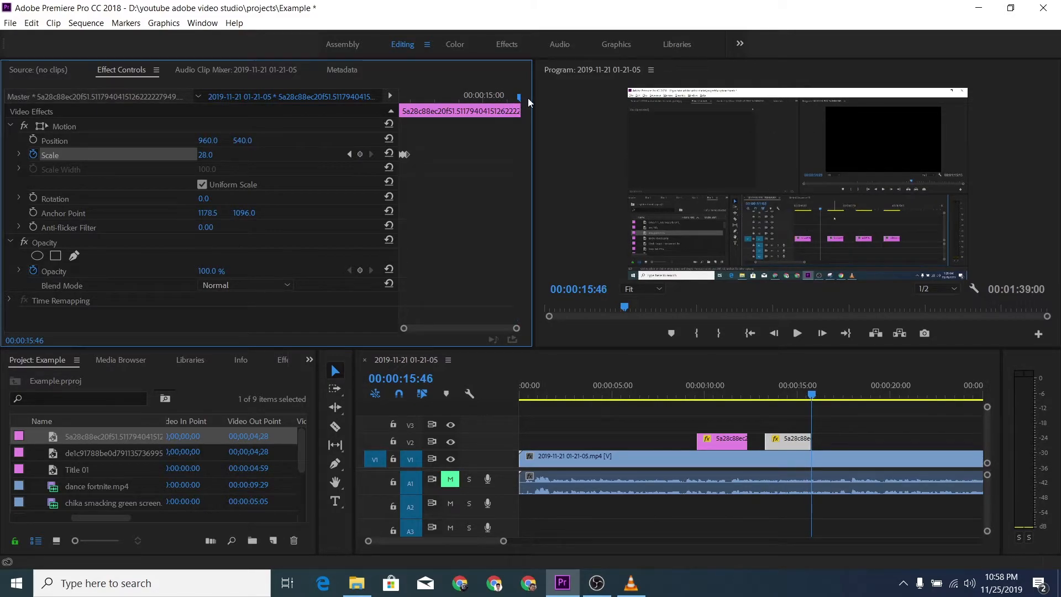
key("Left")
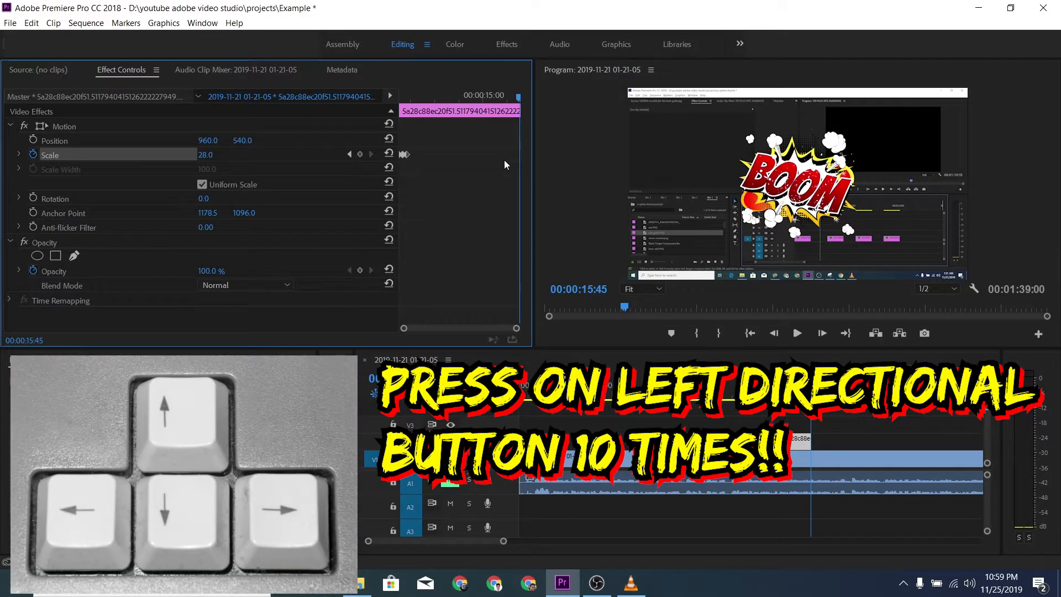
key("Left")
key("Left")
key("Left")
key("Left")
key("Left")
key("Left")
key("Left")
key("Left")
key("Left")
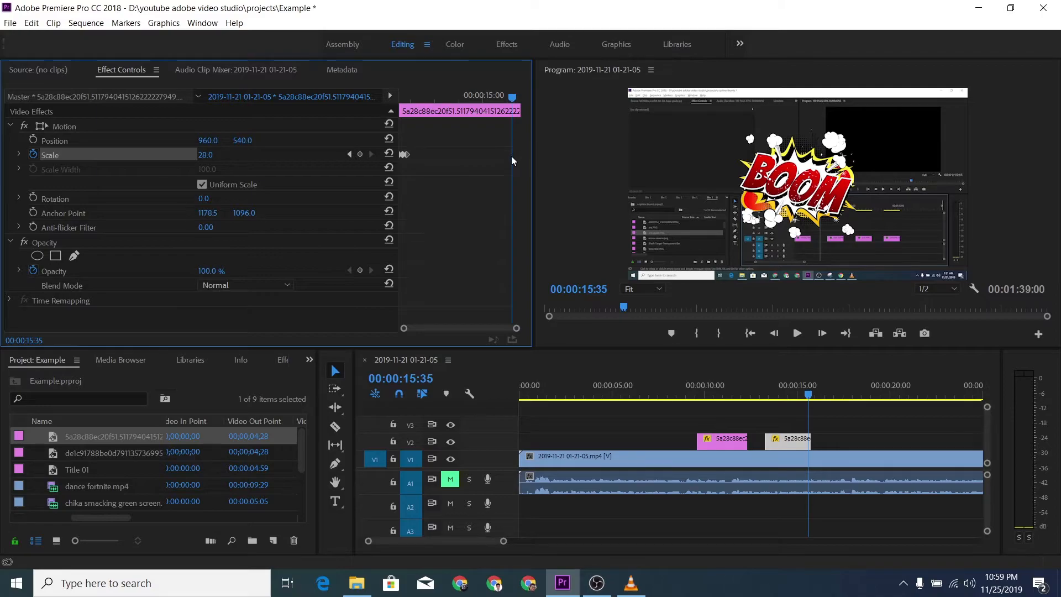
left_click(359, 155)
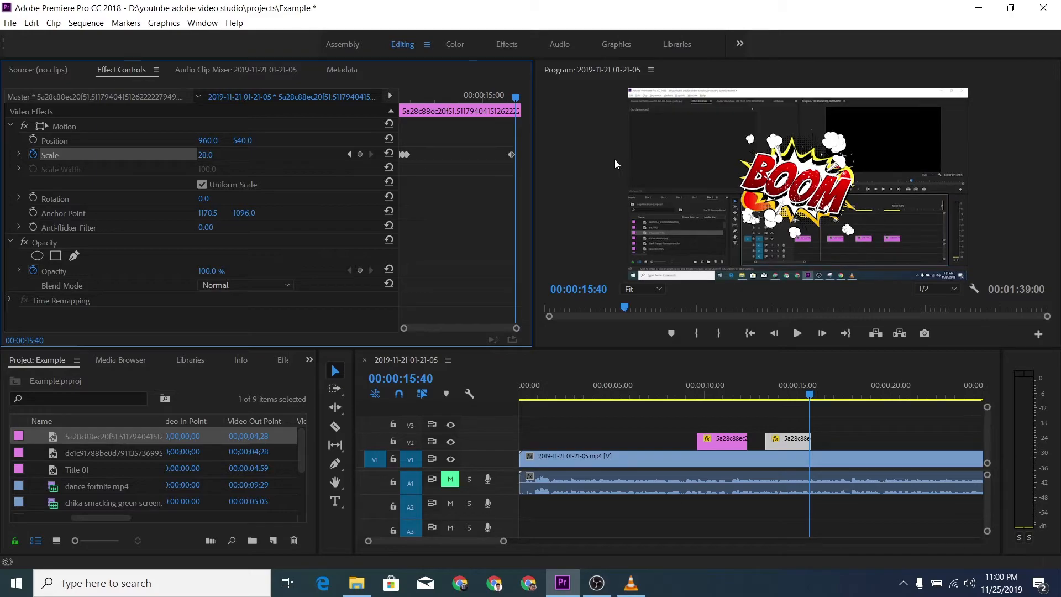
Step: Keyframe the clip's Scale at 45 at 00:00:15:40 and at 0 on its last frame, 00:00:15:45
left_click_drag(211, 161, 217, 156)
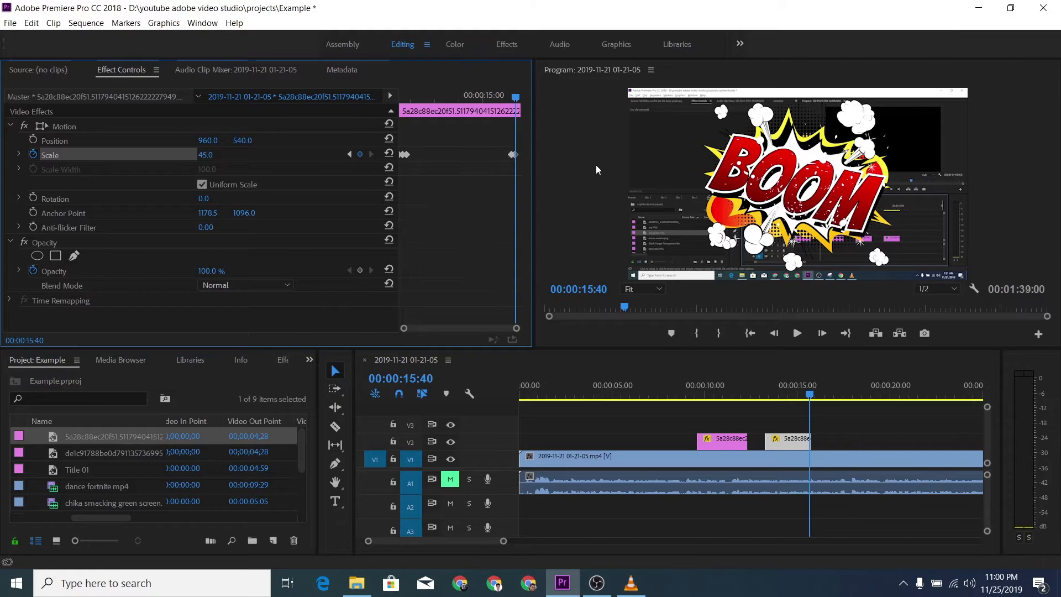
key("Right")
key("Right")
key("Right")
key("Right")
key("Right")
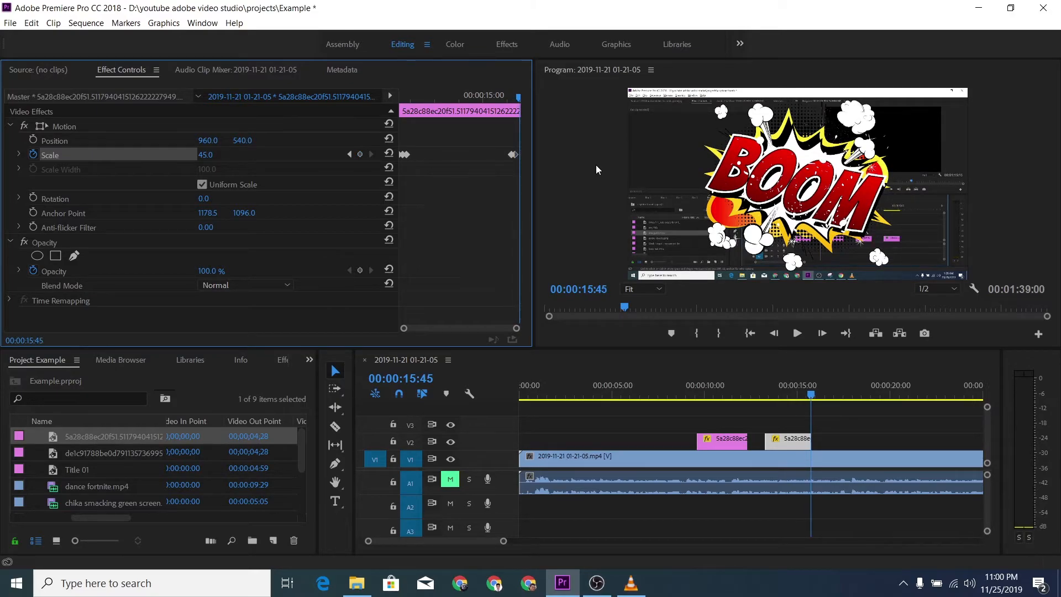
left_click_drag(207, 155, 182, 155)
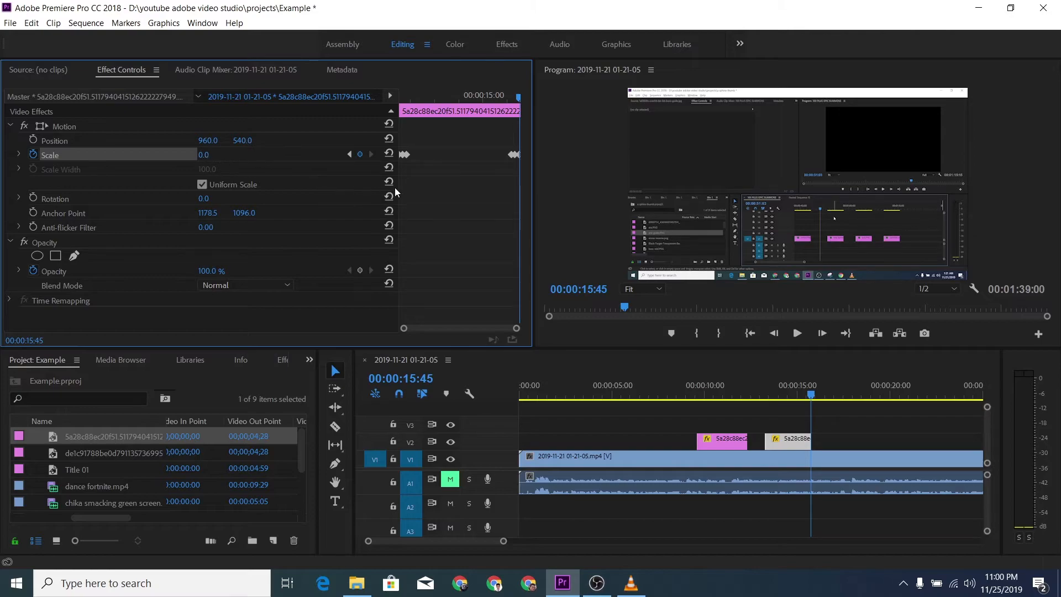
Step: Play the sequence from just before the new BOOM clip to review its pop-in and pop-out animation
left_click(765, 393)
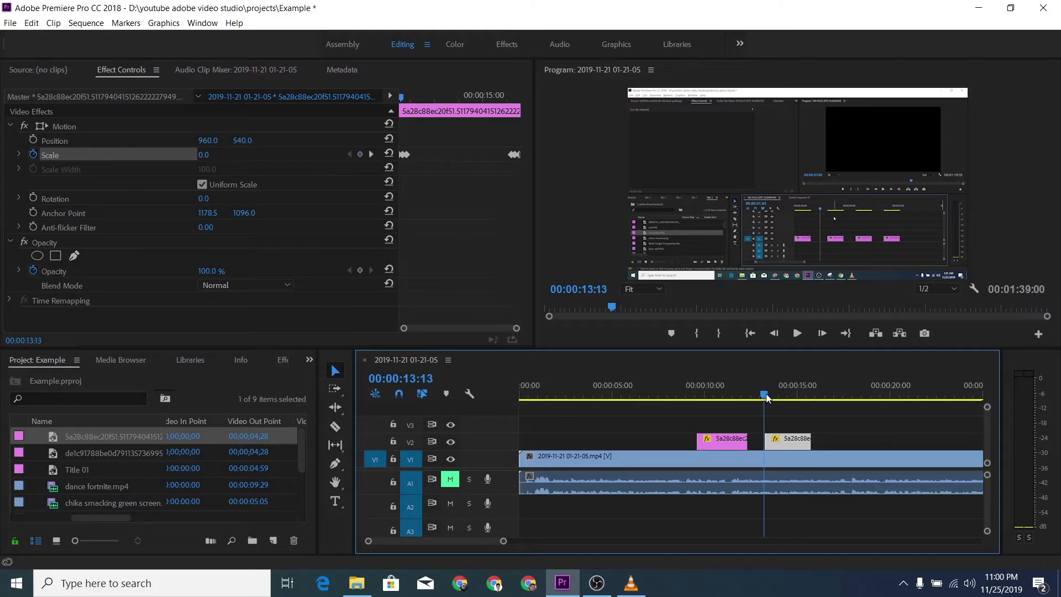
left_click_drag(764, 394, 761, 395)
key("space")
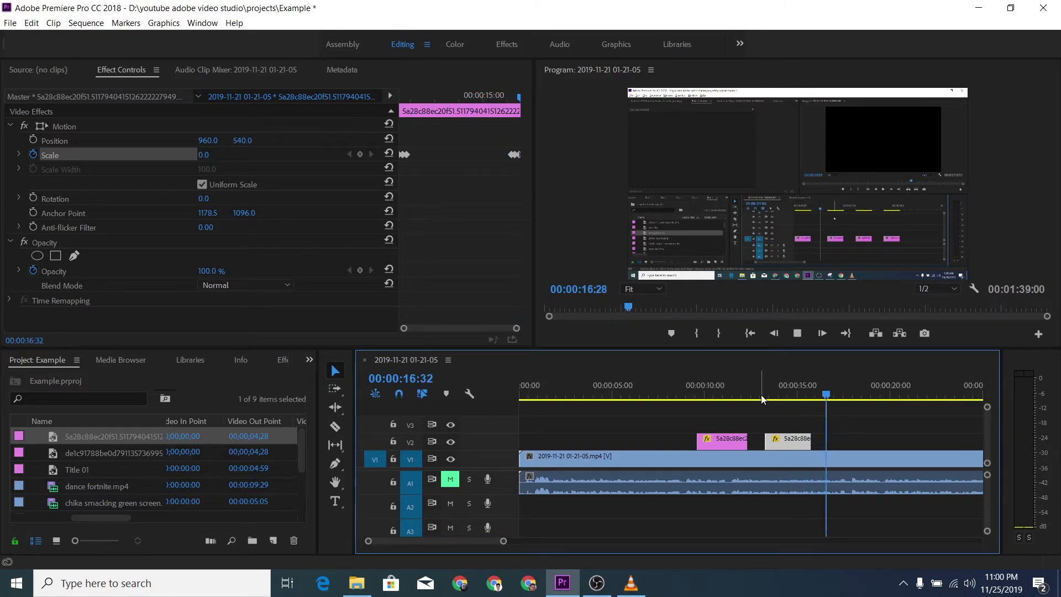
key("space")
left_click(761, 394)
key("space")
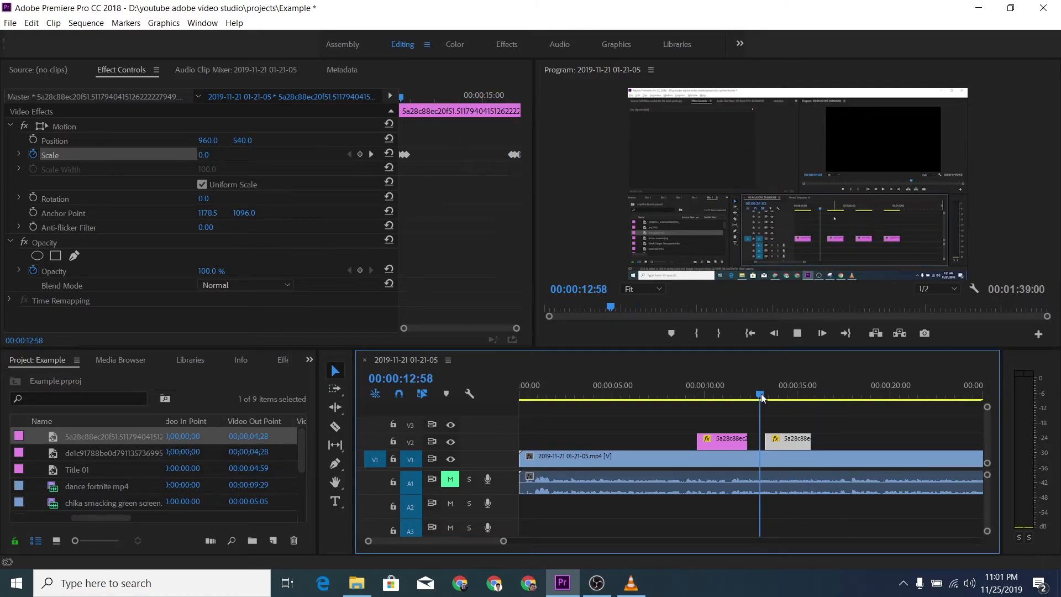
left_click(770, 403)
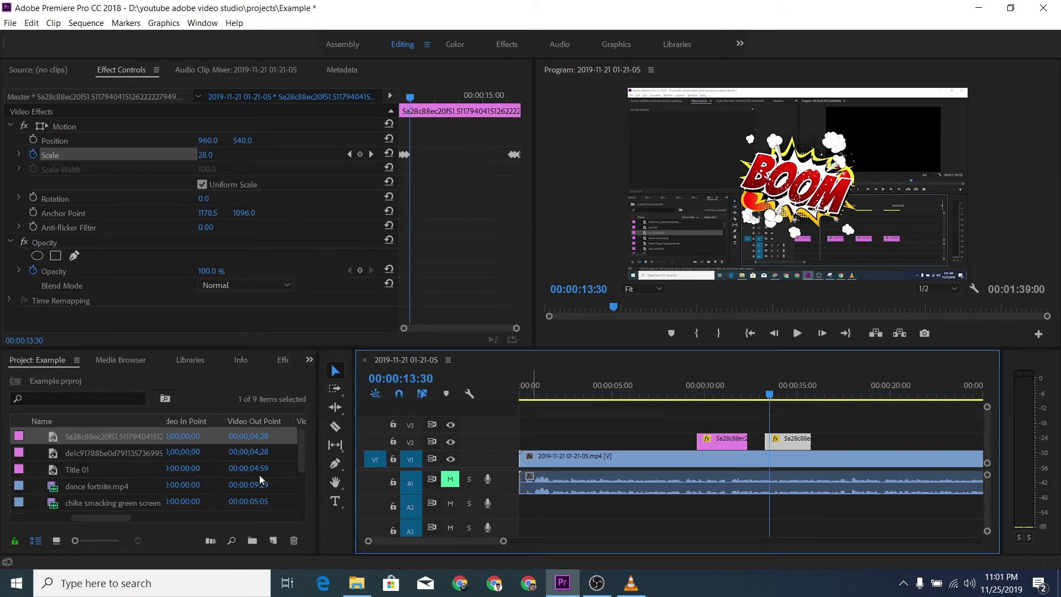
Step: Import the 036 pop sound from the SOUND EFFECTS folder inside Games into the project
scroll(168, 484, "down", 4)
scroll(168, 485, "up", 4)
scroll(168, 486, "down", 4)
double_click(144, 512)
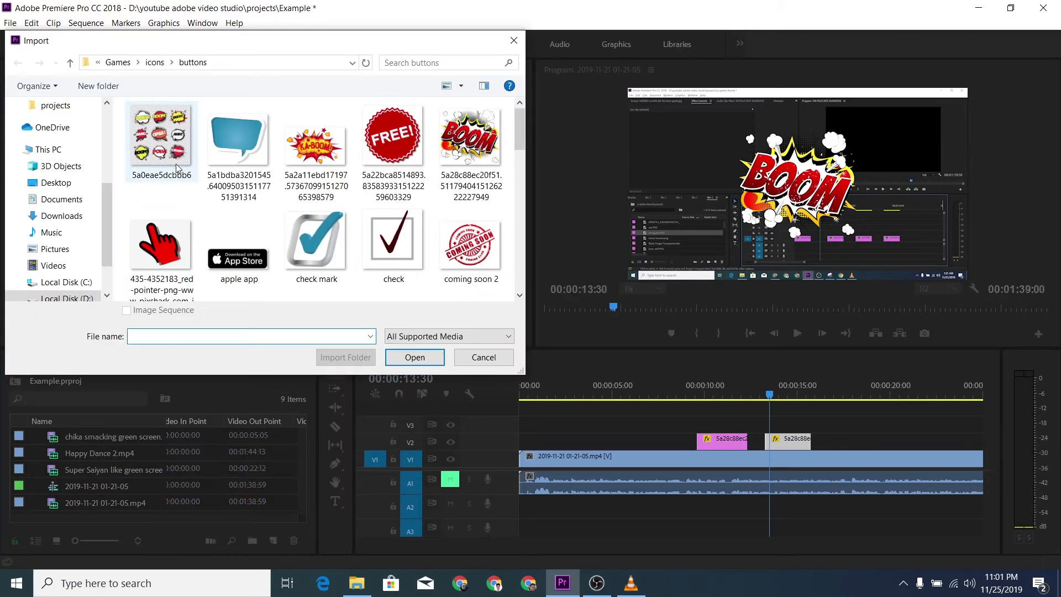
left_click(118, 62)
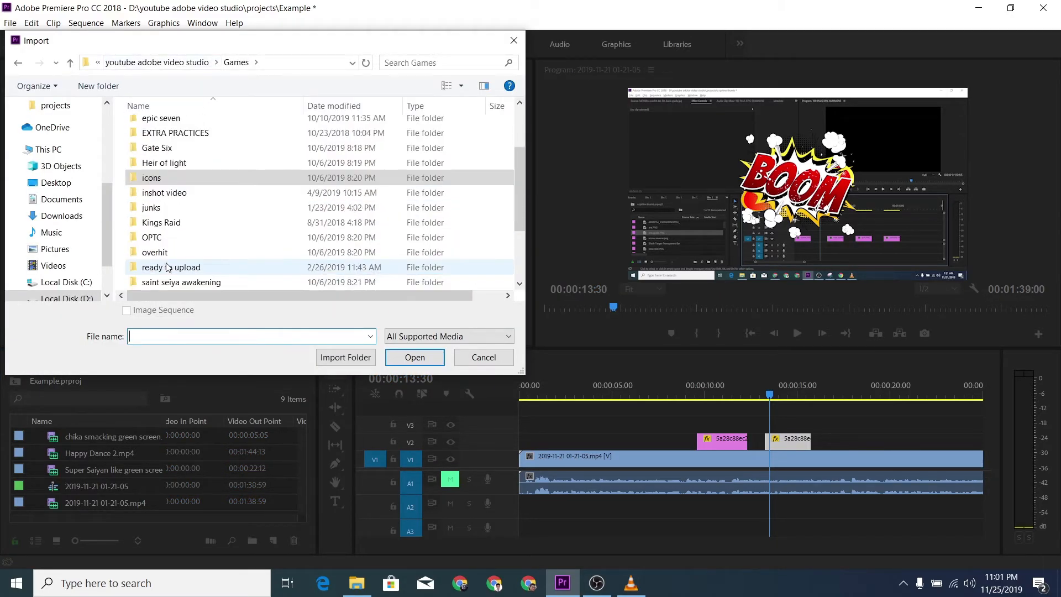
scroll(168, 267, "down", 2)
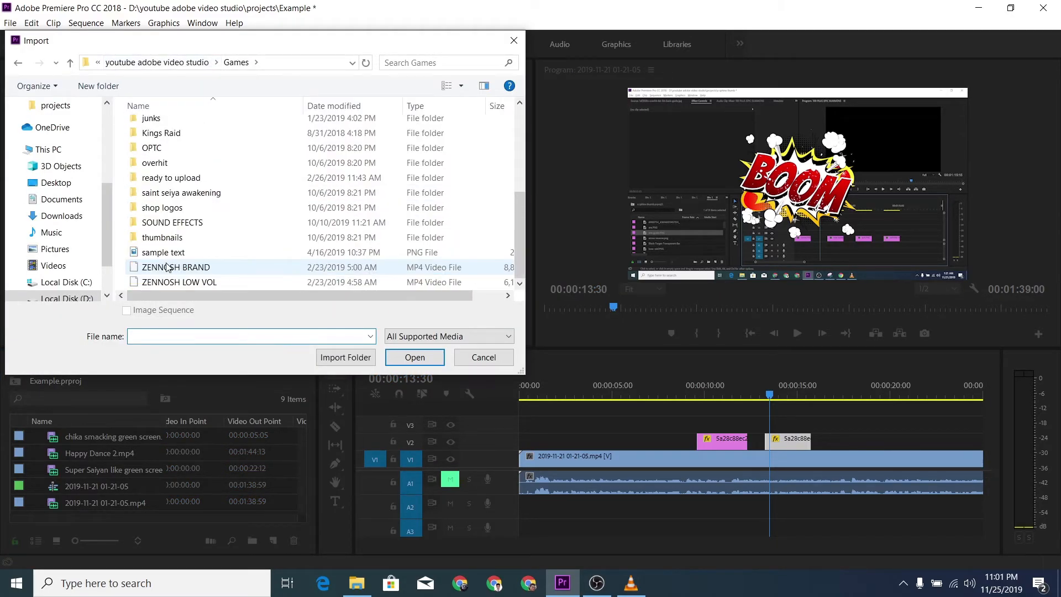
double_click(169, 224)
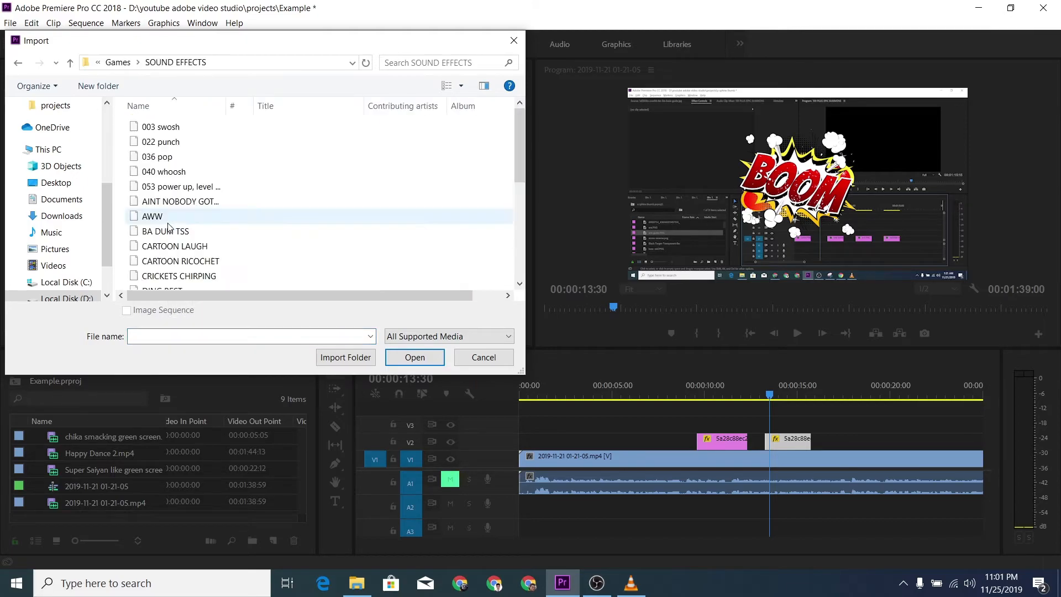
double_click(179, 159)
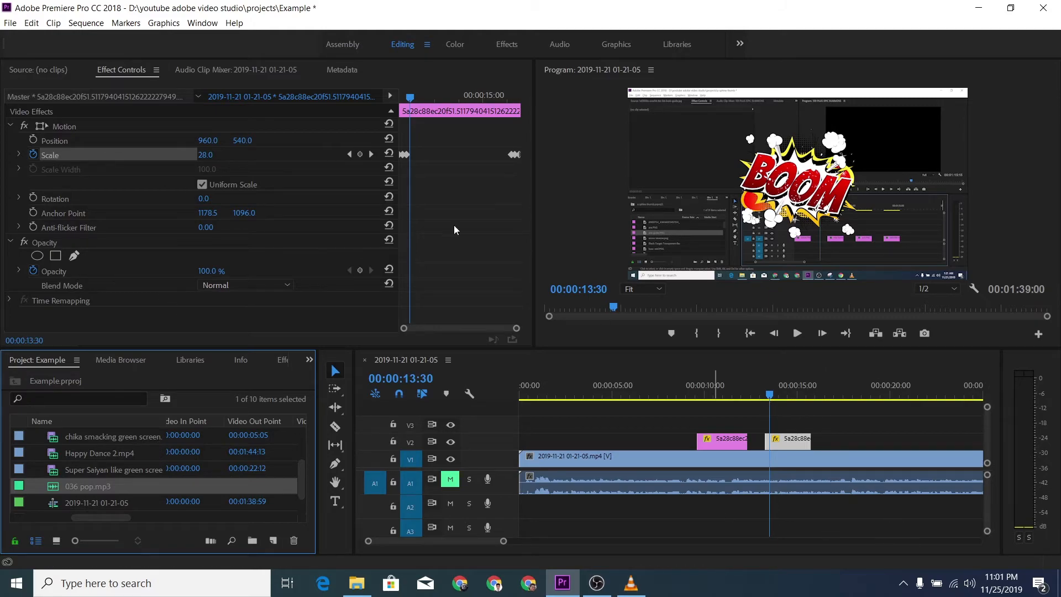
Step: Place 036 pop.mp3 on track A2 twice, ending at the second BOOM clip's start, 00:00:13:17, and at its pop-out start, 00:00:15:35
left_click_drag(408, 98, 383, 99)
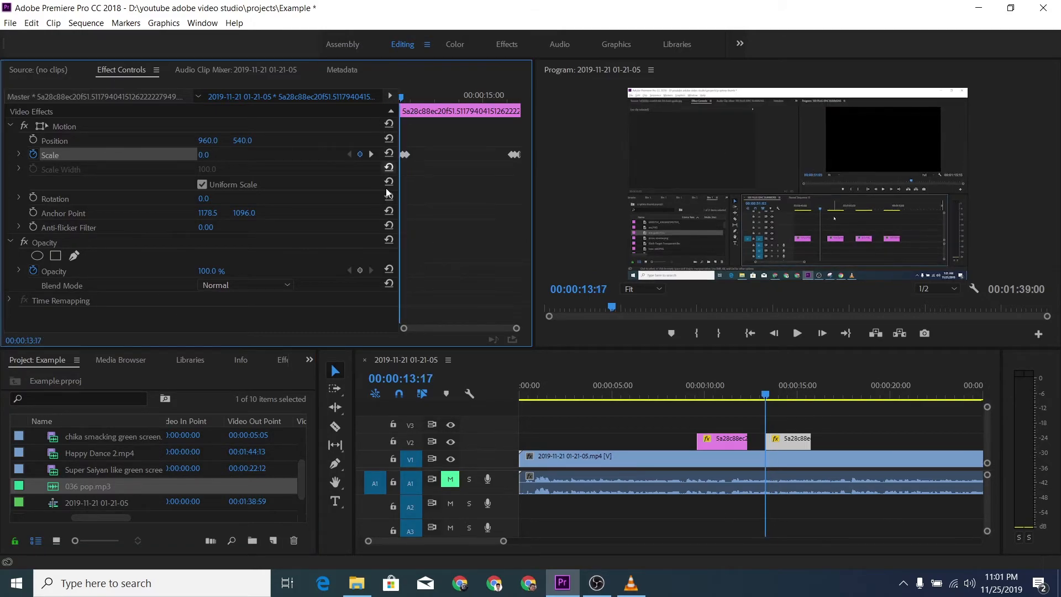
left_click_drag(98, 492, 763, 509)
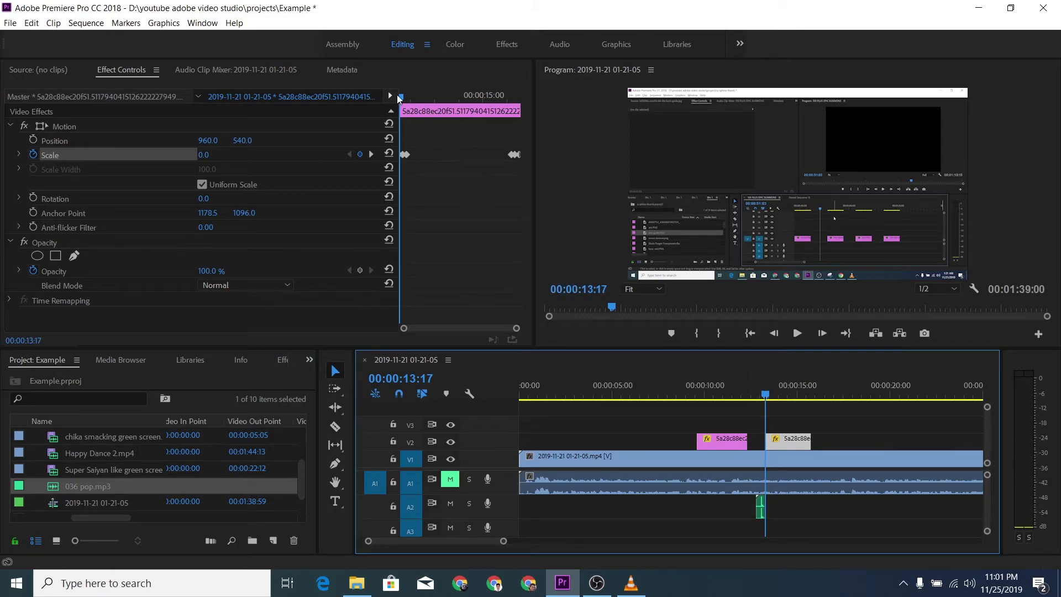
left_click_drag(399, 95, 525, 103)
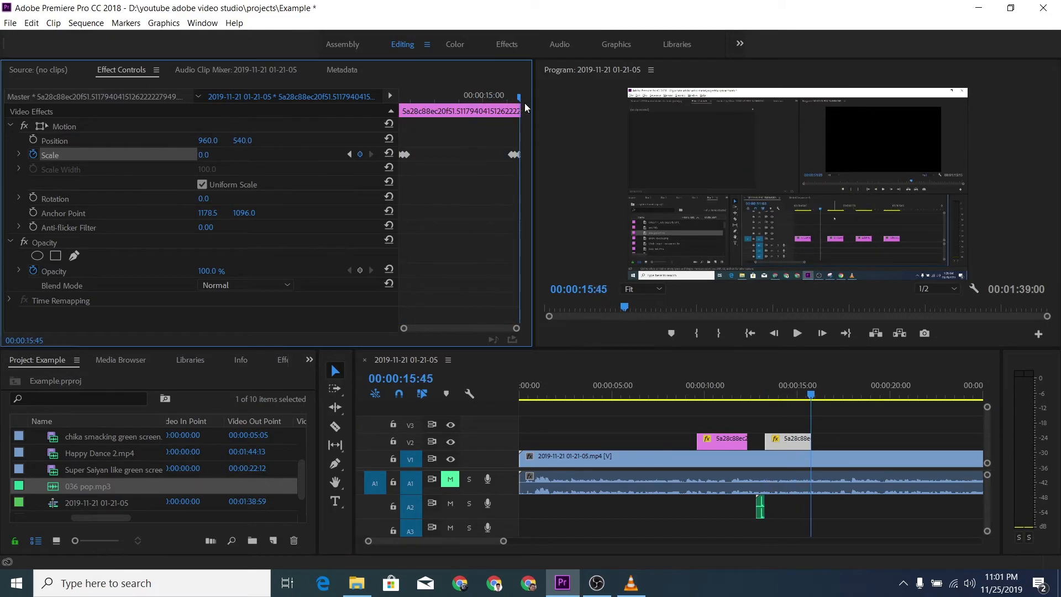
key("Right")
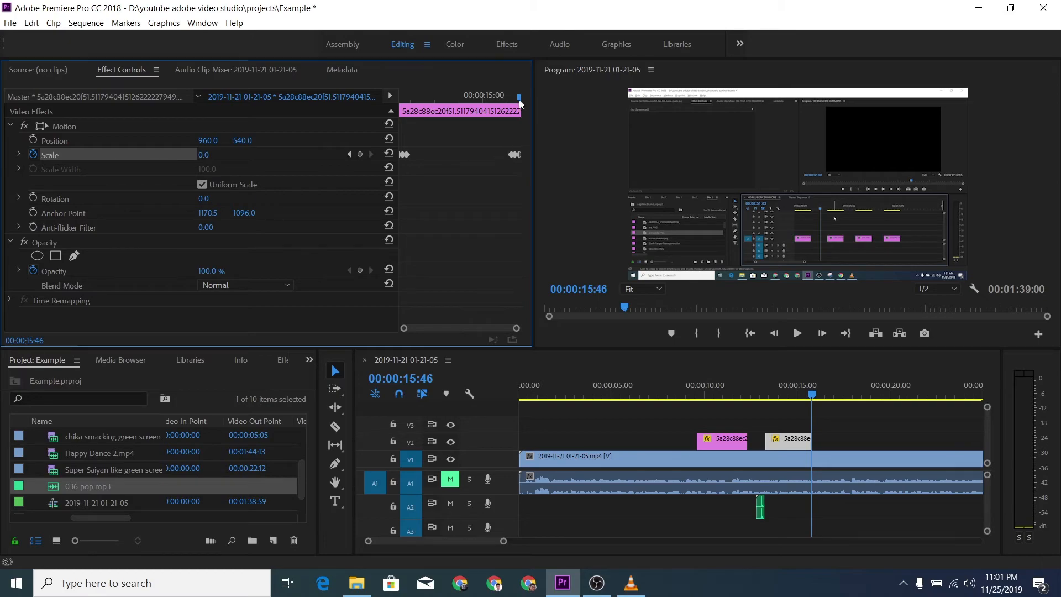
left_click_drag(519, 97, 511, 101)
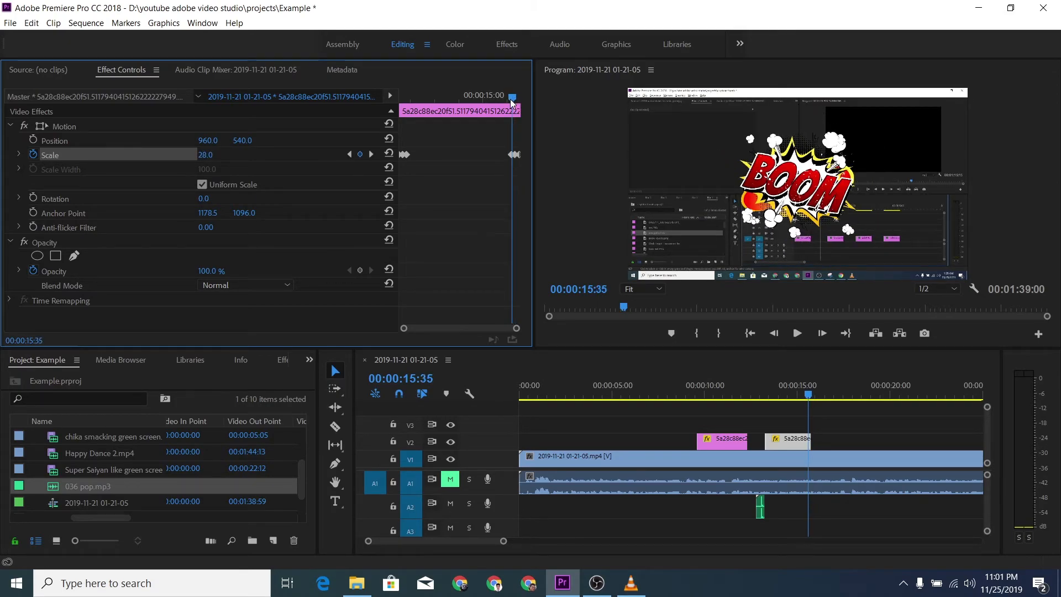
left_click_drag(69, 492, 806, 514)
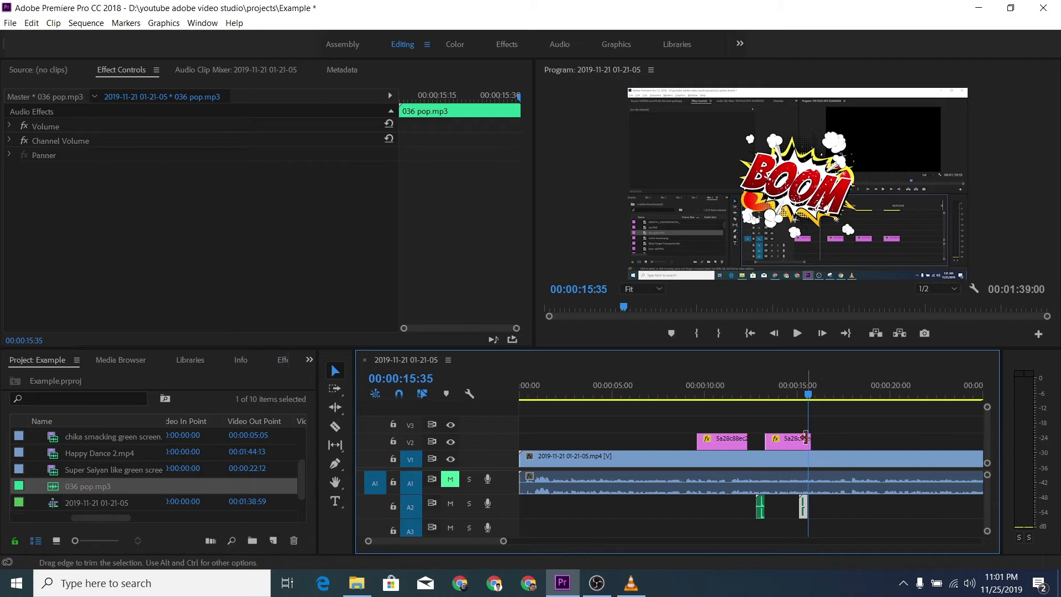
Step: Play the sequence repeatedly from just before the second BOOM clip to check the pop sounds against its pop-in and pop-out
left_click(750, 394)
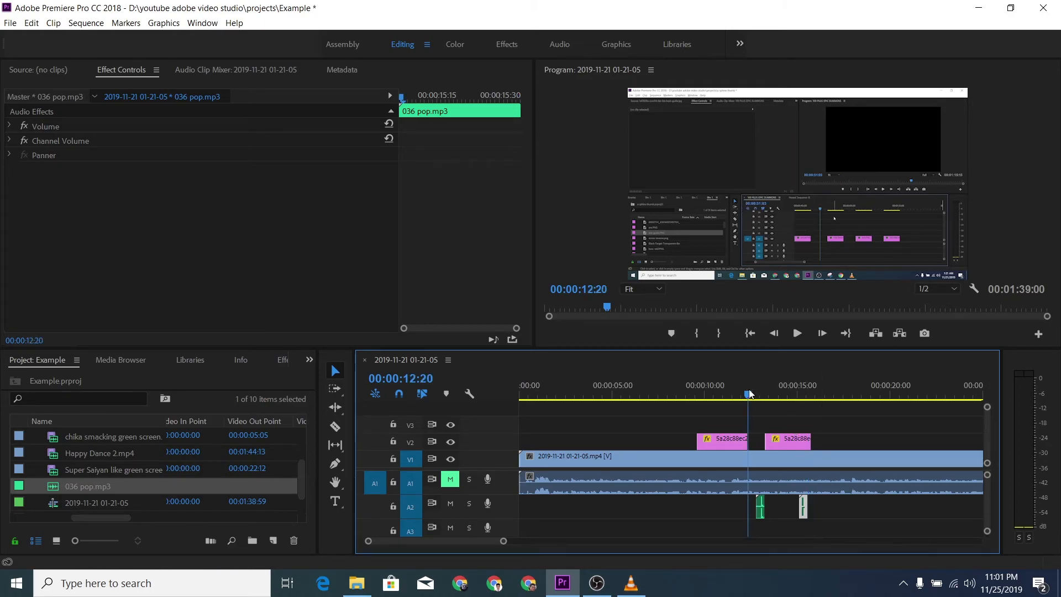
key("space")
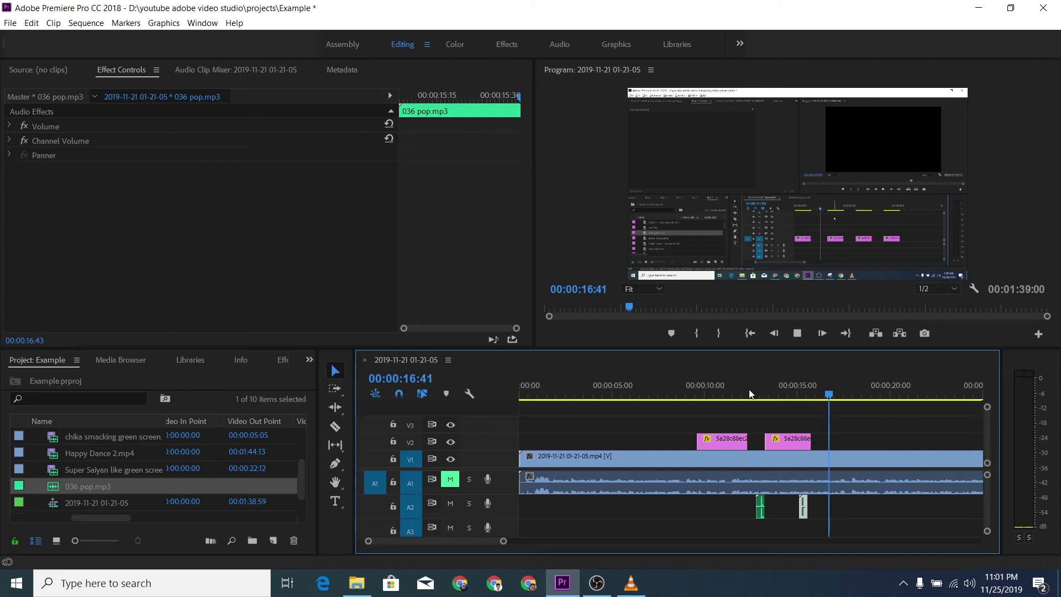
key("space")
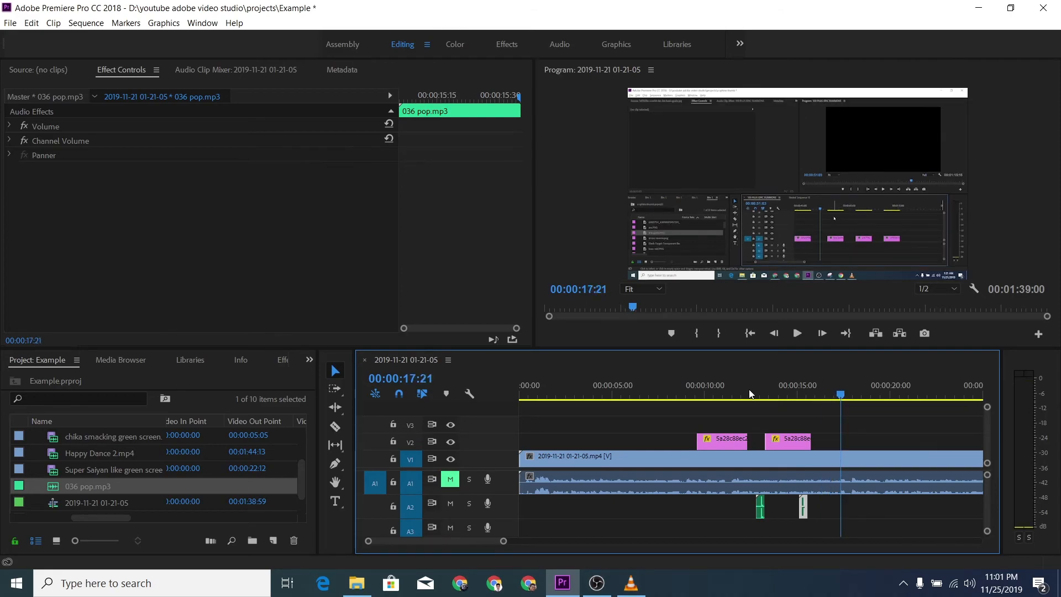
left_click(763, 395)
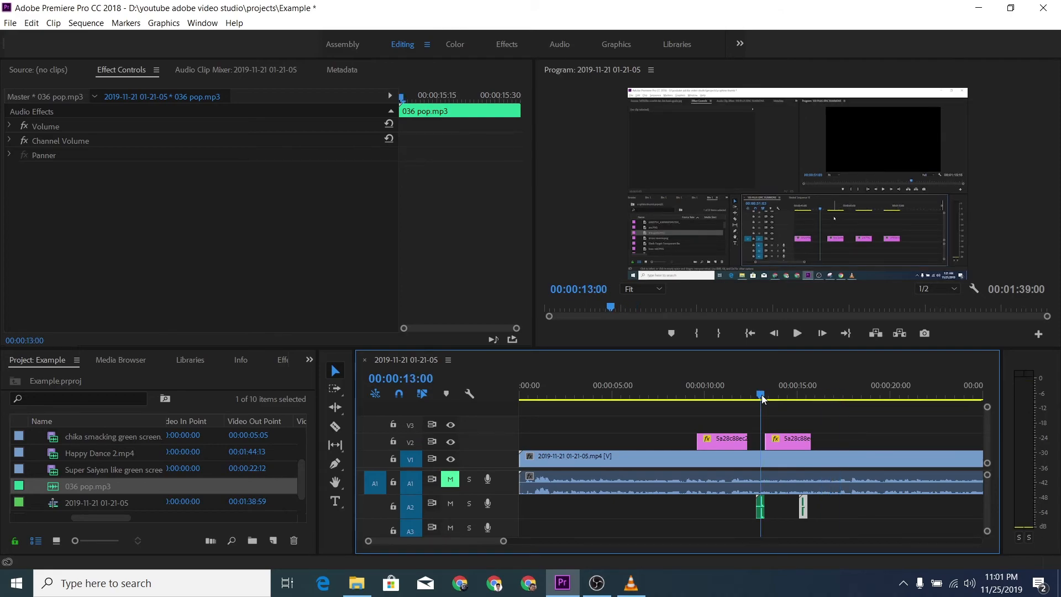
left_click(747, 396)
key("space")
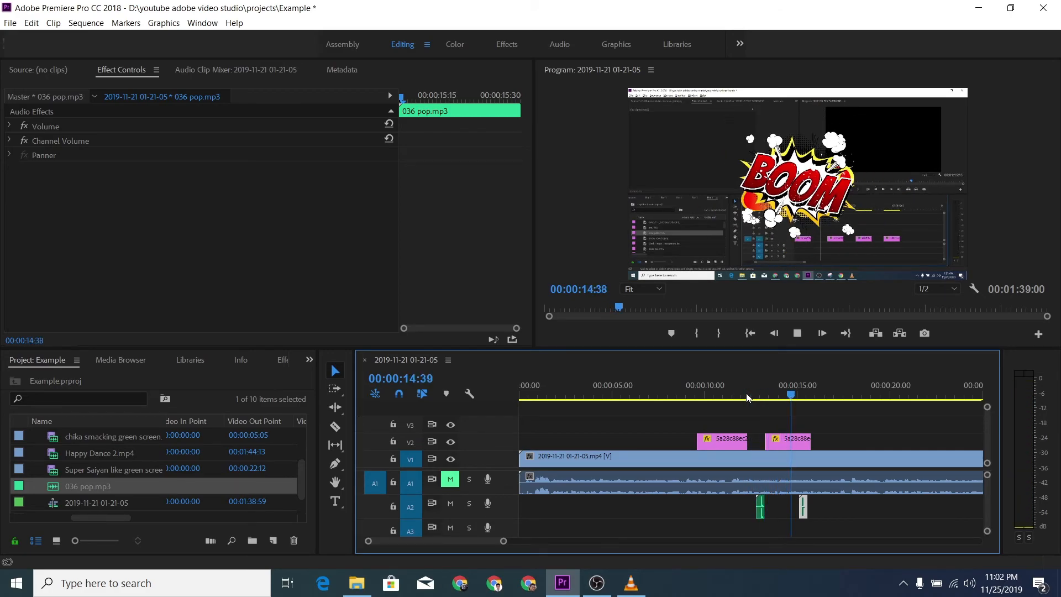
key("space")
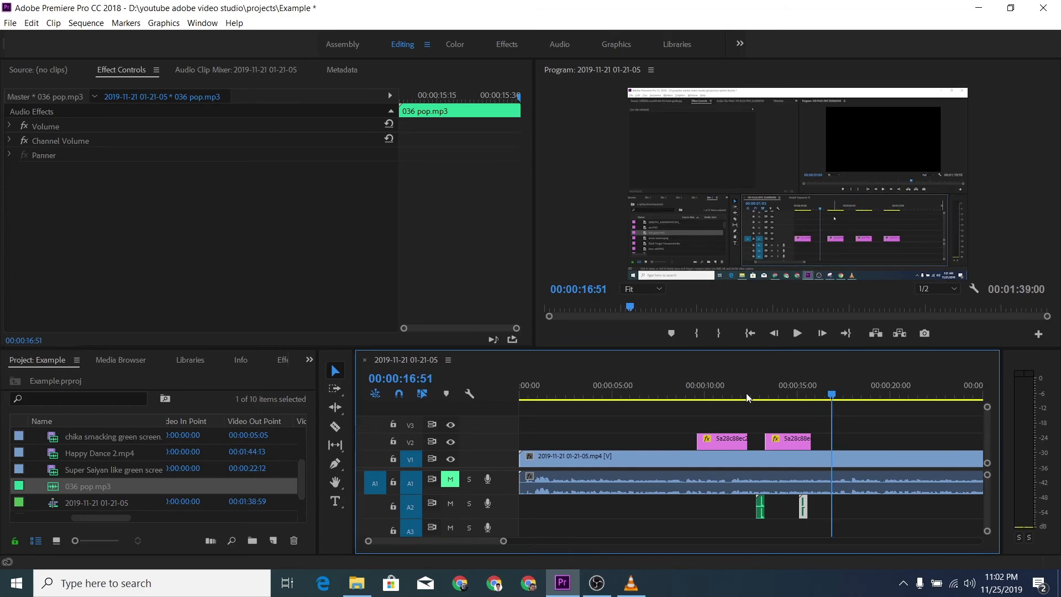
left_click(746, 396)
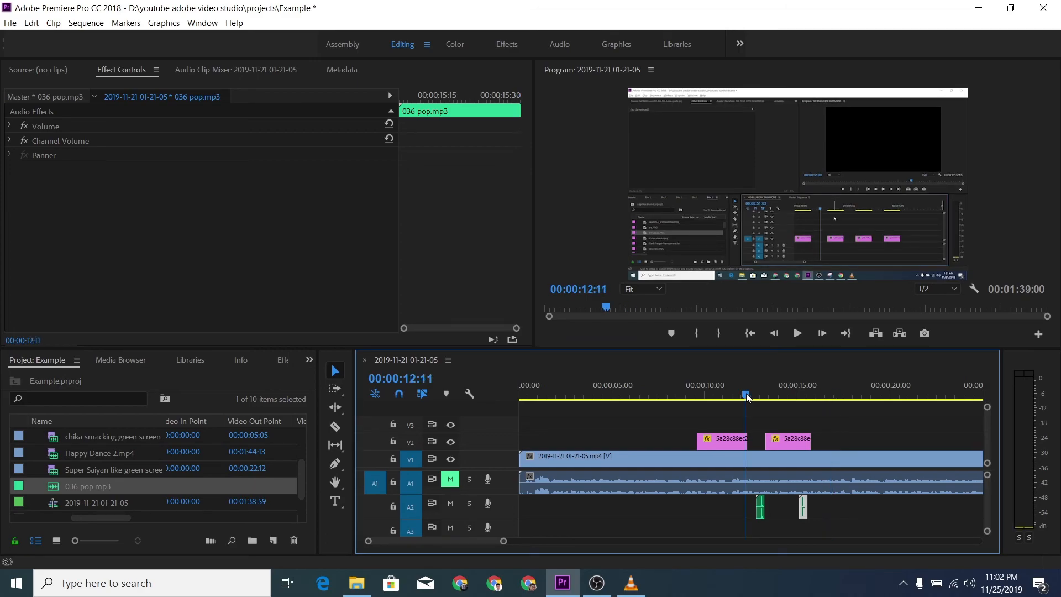
key("space")
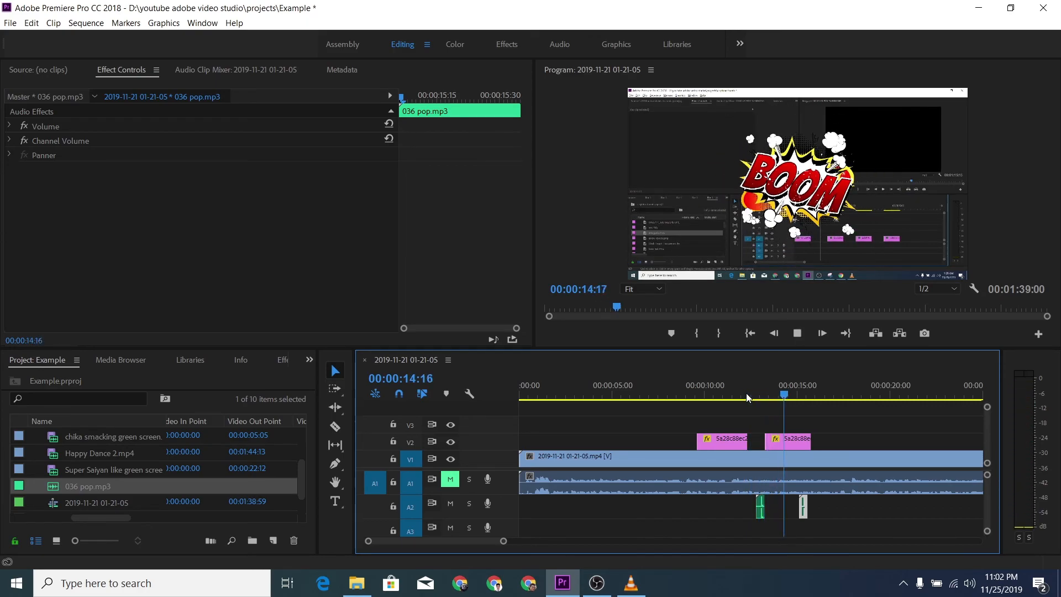
key("space")
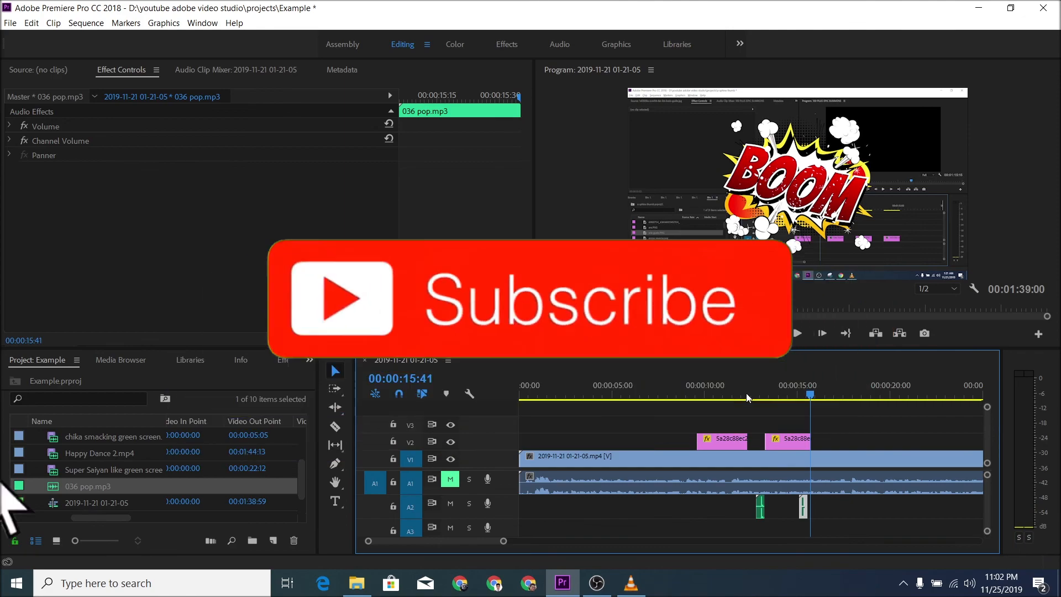